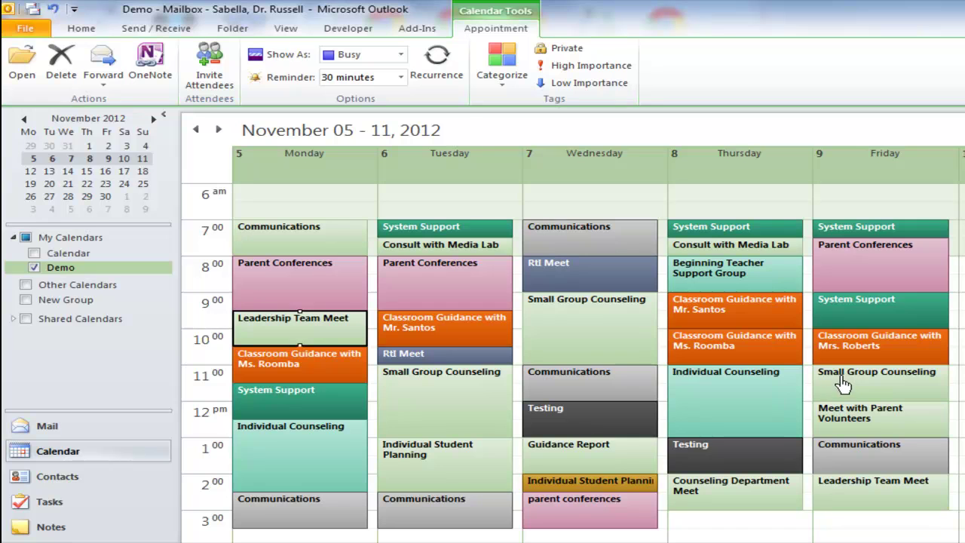
Try to assign the Small Group Counseling color category to Wednesday's Small Group Counseling appointment from the full category list
{"action": "left_click", "coordinate": [595, 334]}
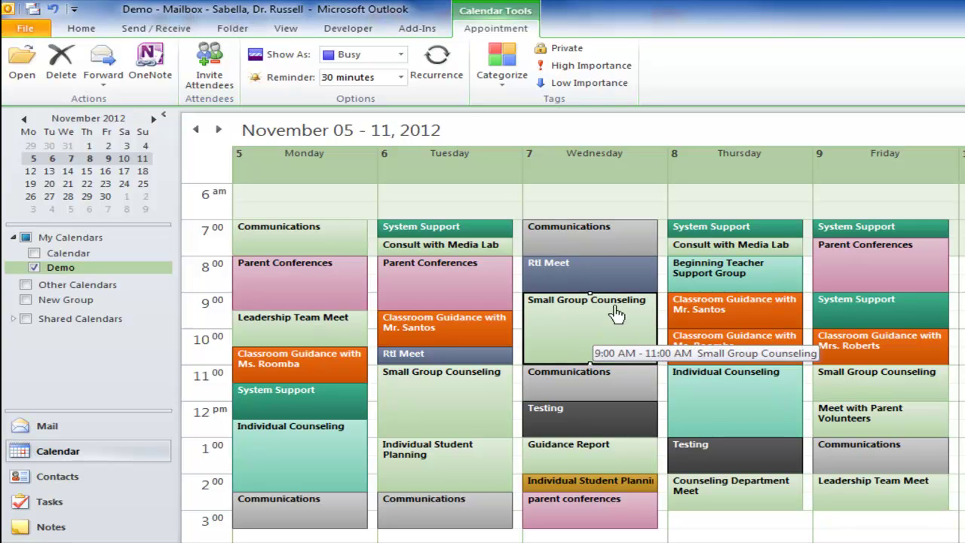
{"action": "left_click", "coordinate": [505, 89]}
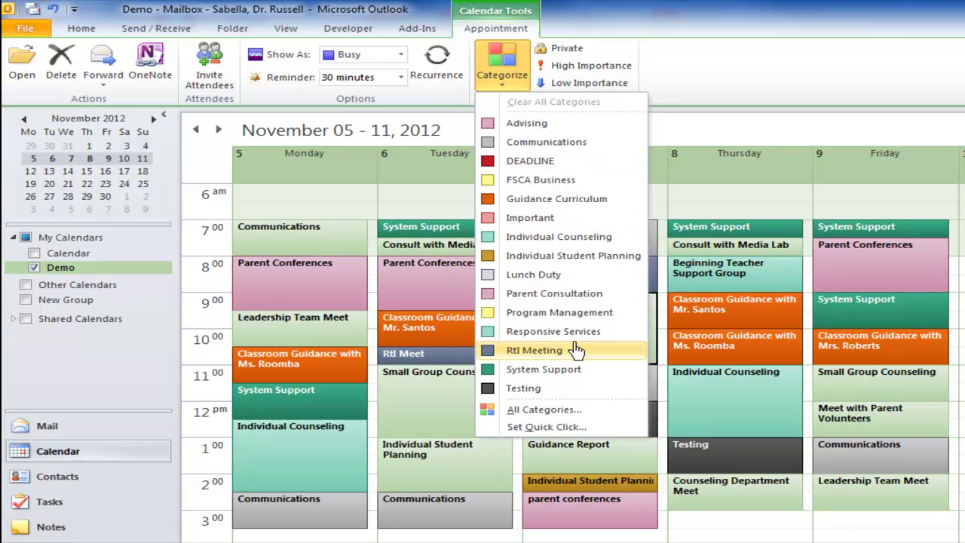
{"action": "left_click", "coordinate": [567, 417]}
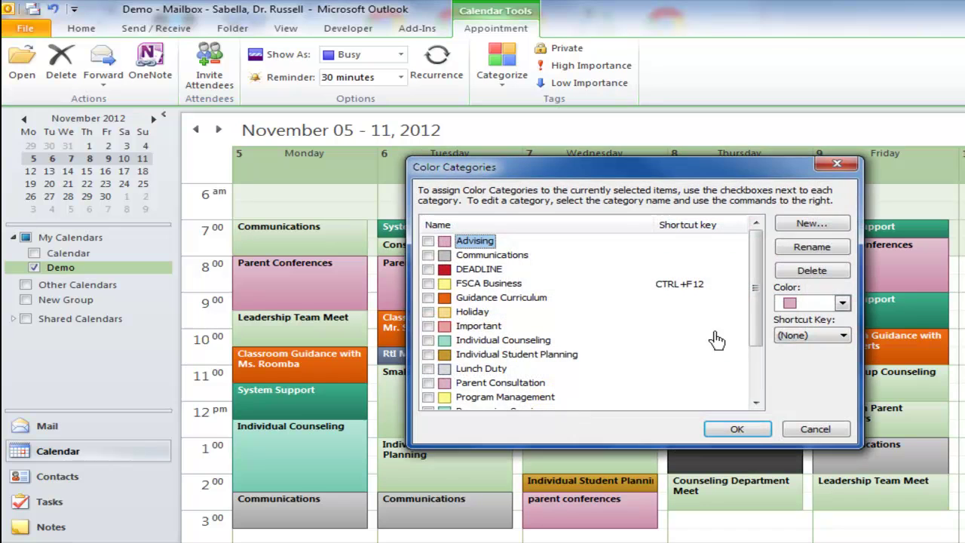
{"action": "left_click_drag", "start_coordinate": [755, 303], "coordinate": [755, 343]}
{"action": "left_click", "coordinate": [535, 385]}
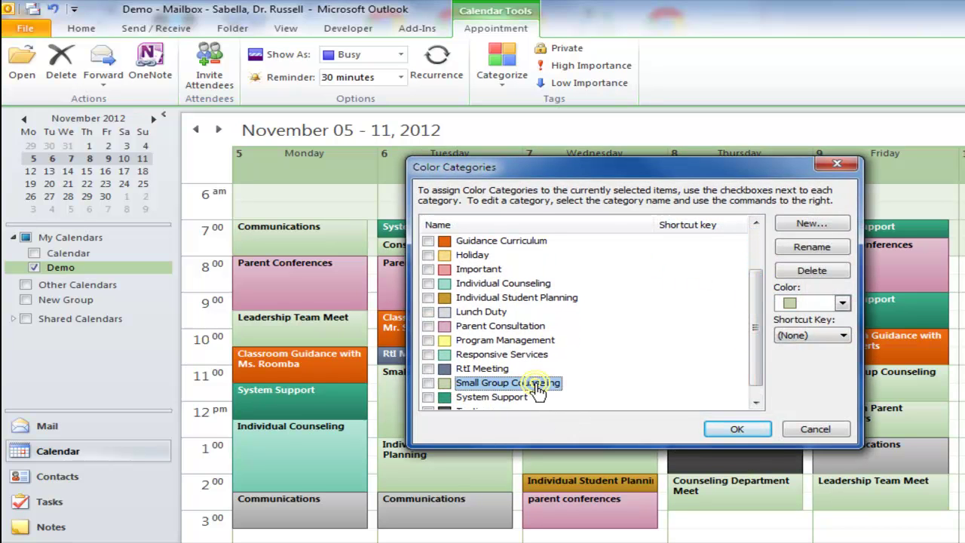
{"action": "left_click", "coordinate": [735, 430]}
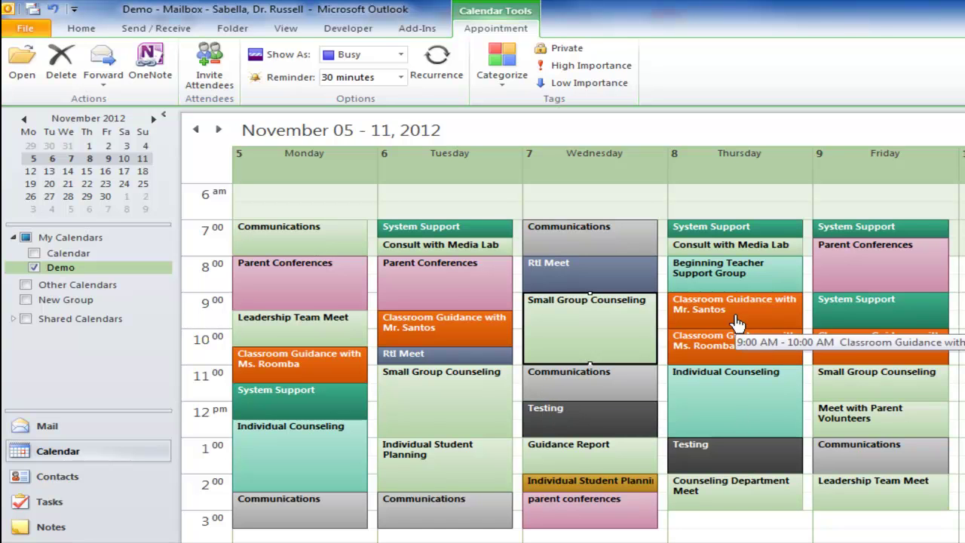
Try to assign the Small Group Counseling category to the Tuesday, Wednesday and Friday Small Group Counseling appointments together
{"action": "left_click", "coordinate": [447, 397]}
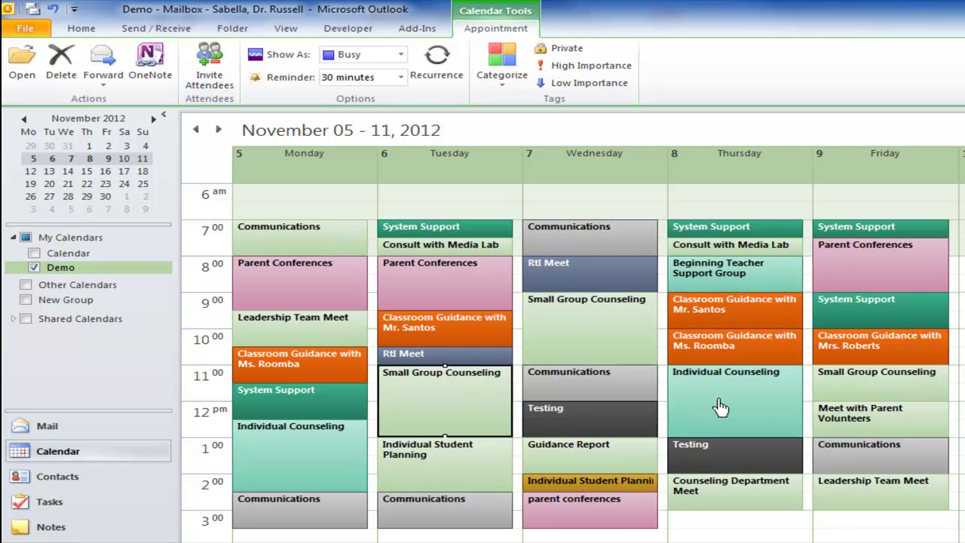
{"action": "left_click", "coordinate": [855, 392], "text": "ctrl"}
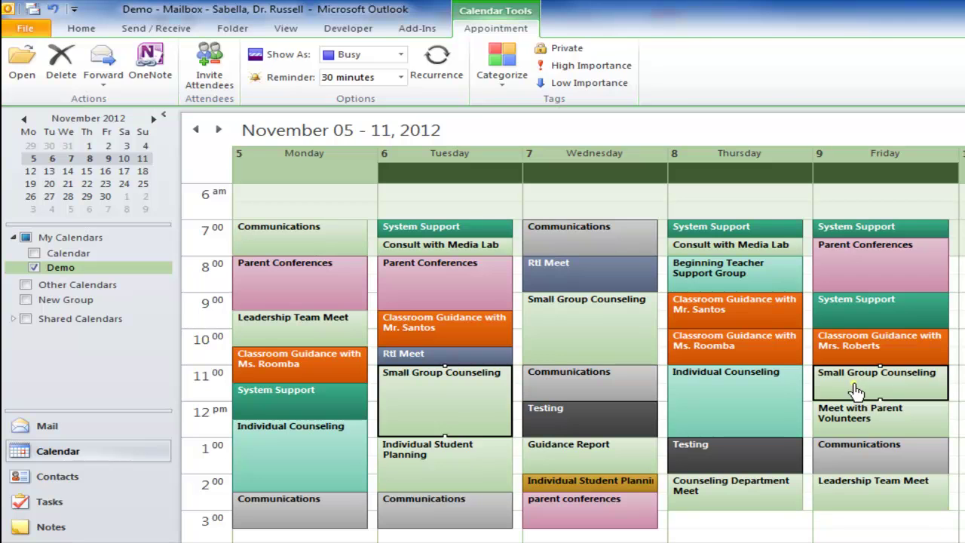
{"action": "left_click", "coordinate": [603, 327], "text": "ctrl"}
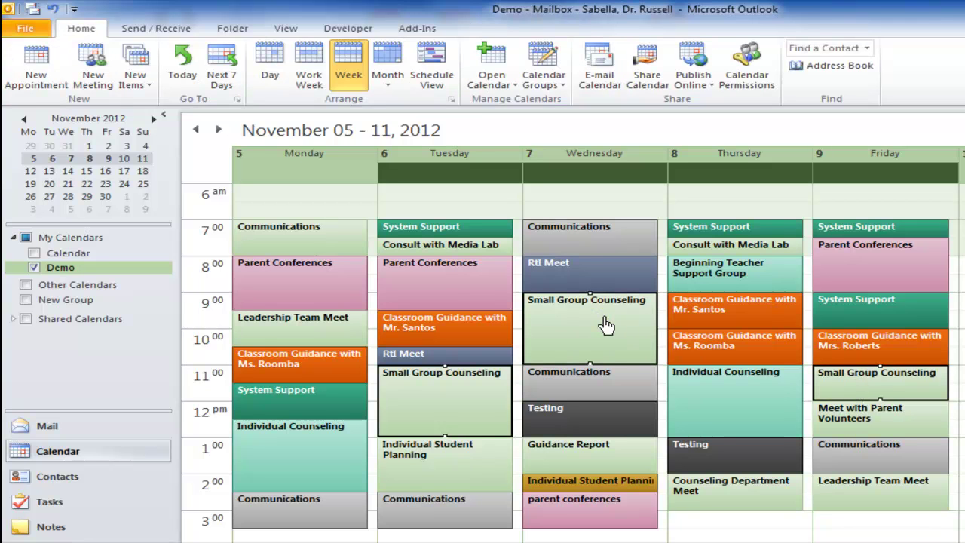
{"action": "right_click", "coordinate": [575, 319]}
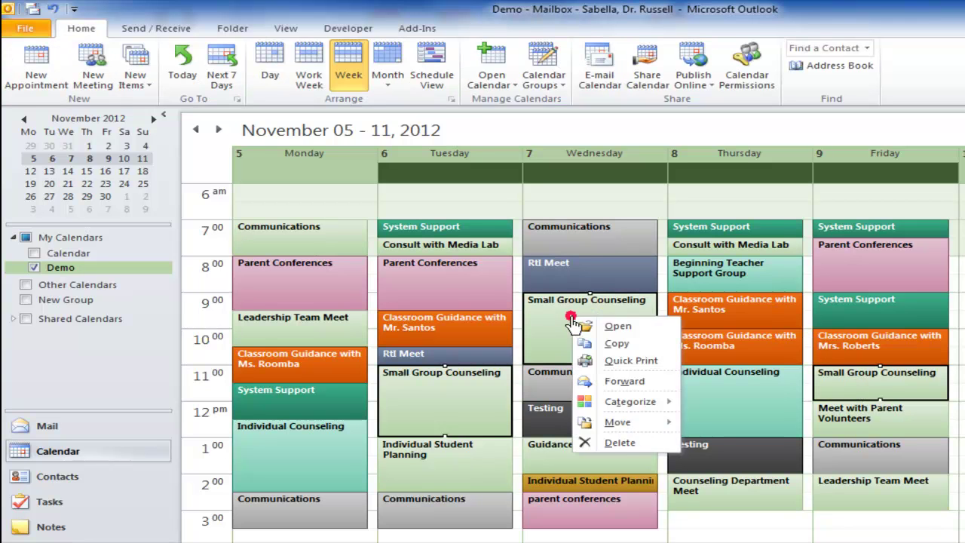
{"action": "mouse_move", "coordinate": [632, 407]}
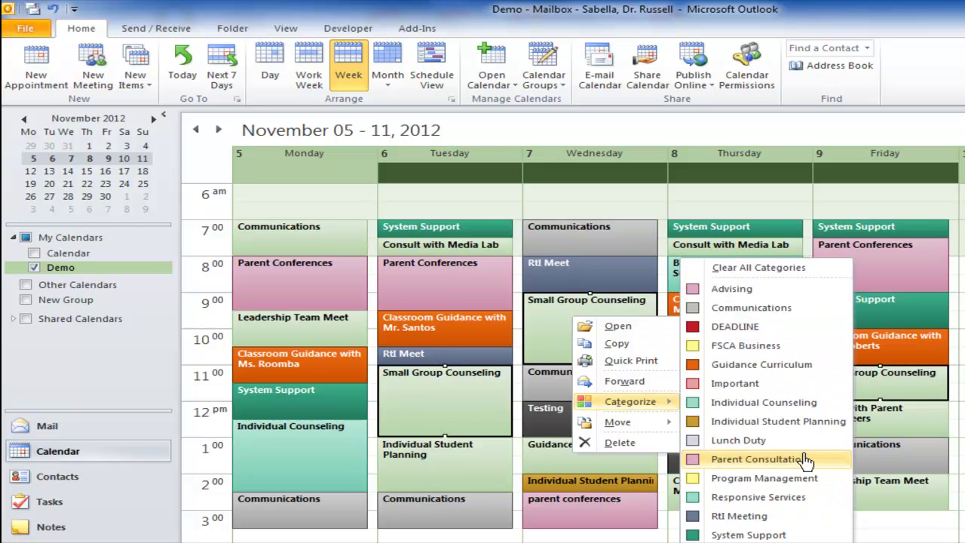
{"action": "left_click", "coordinate": [743, 539]}
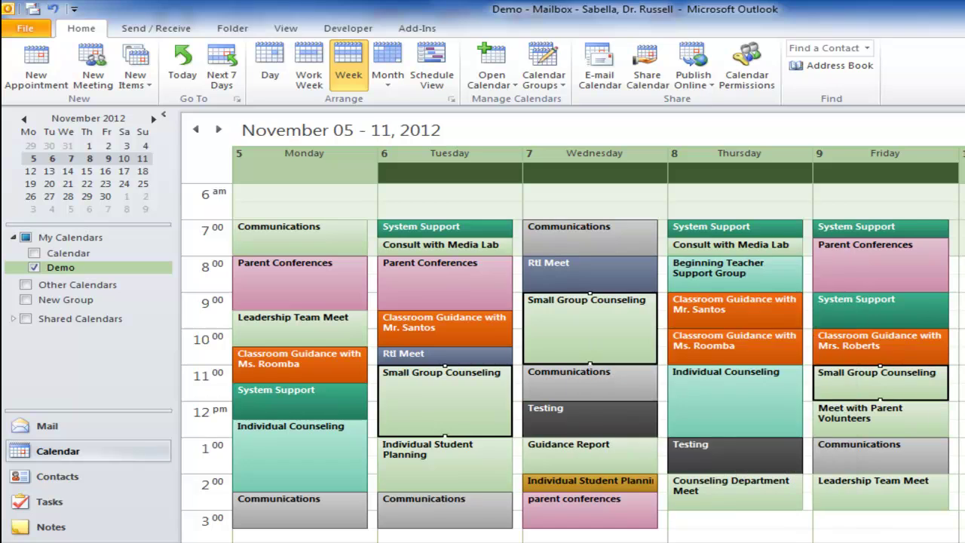
{"action": "left_click_drag", "start_coordinate": [749, 338], "coordinate": [758, 393]}
{"action": "left_click", "coordinate": [528, 369]}
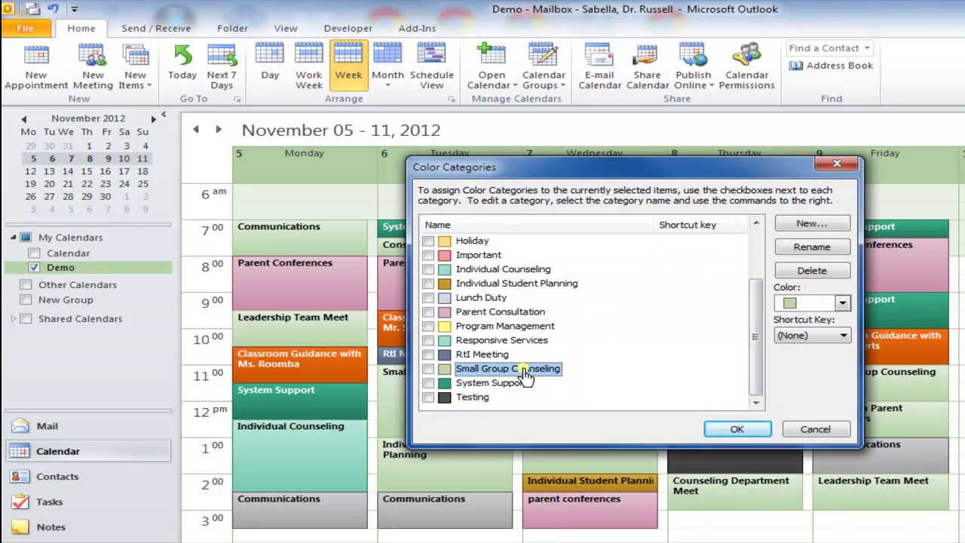
{"action": "left_click", "coordinate": [730, 429]}
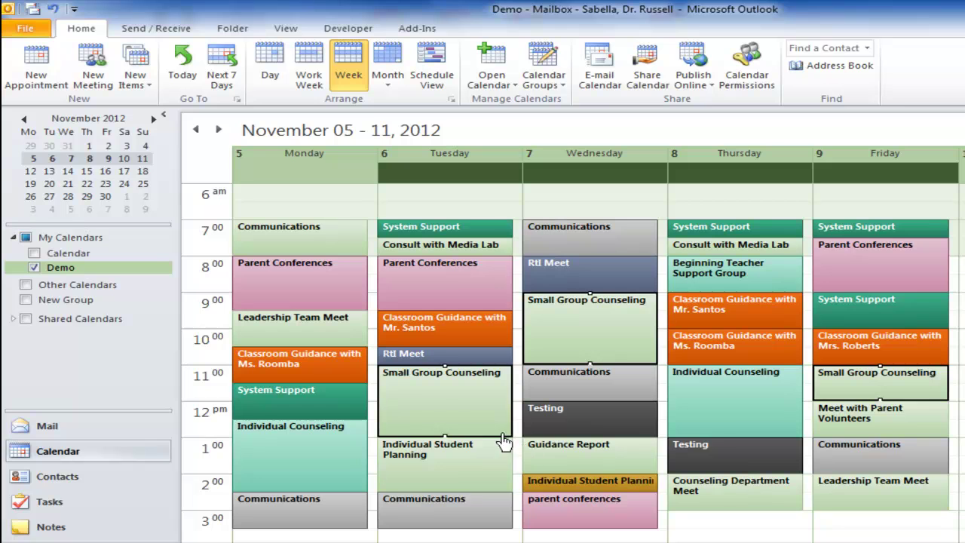
Assign the Communications color category to Monday's 7:00 Communications appointment
{"action": "left_click", "coordinate": [312, 241]}
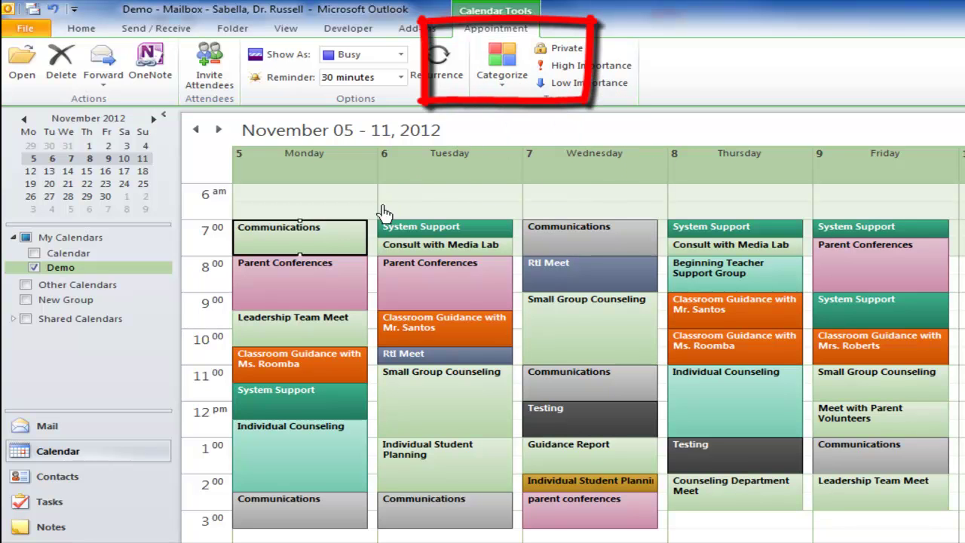
{"action": "right_click", "coordinate": [341, 242]}
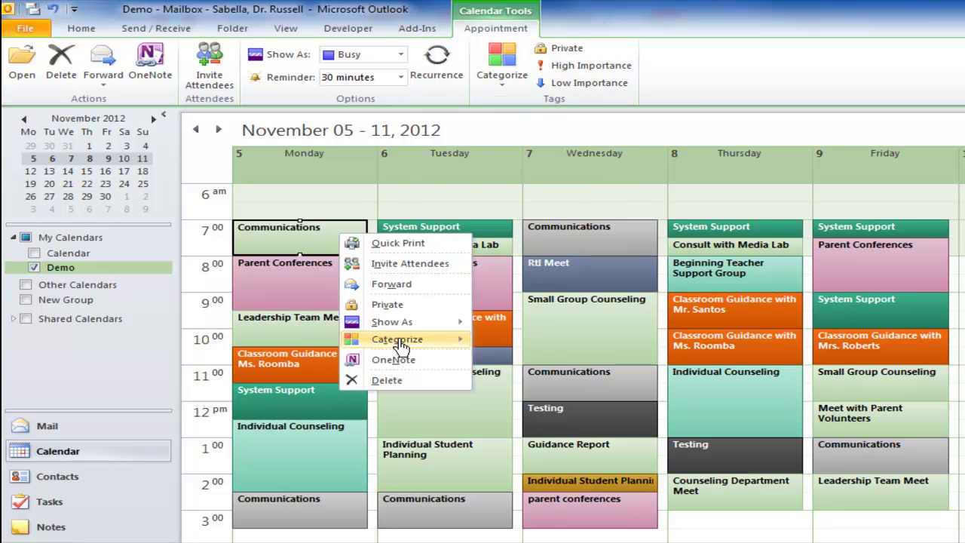
{"action": "mouse_move", "coordinate": [399, 345]}
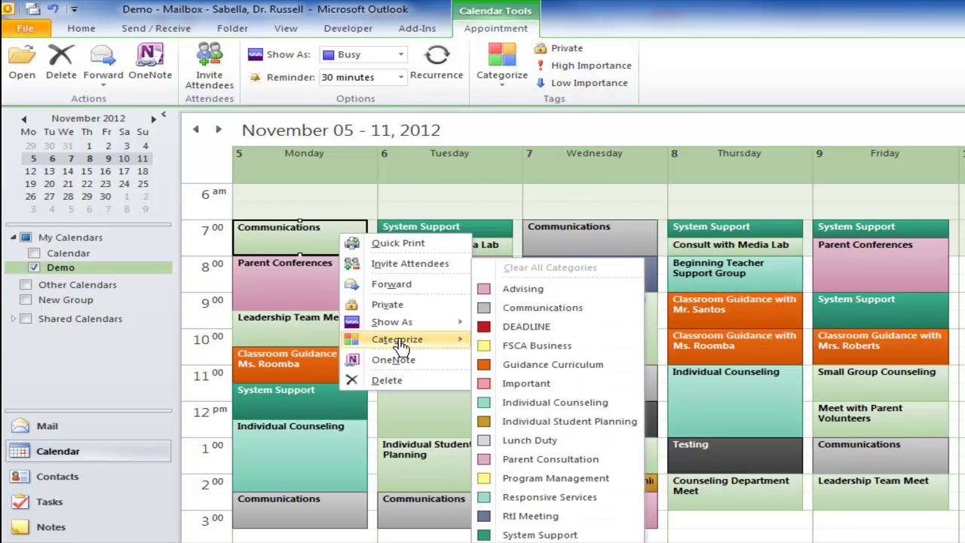
{"action": "left_click", "coordinate": [534, 309]}
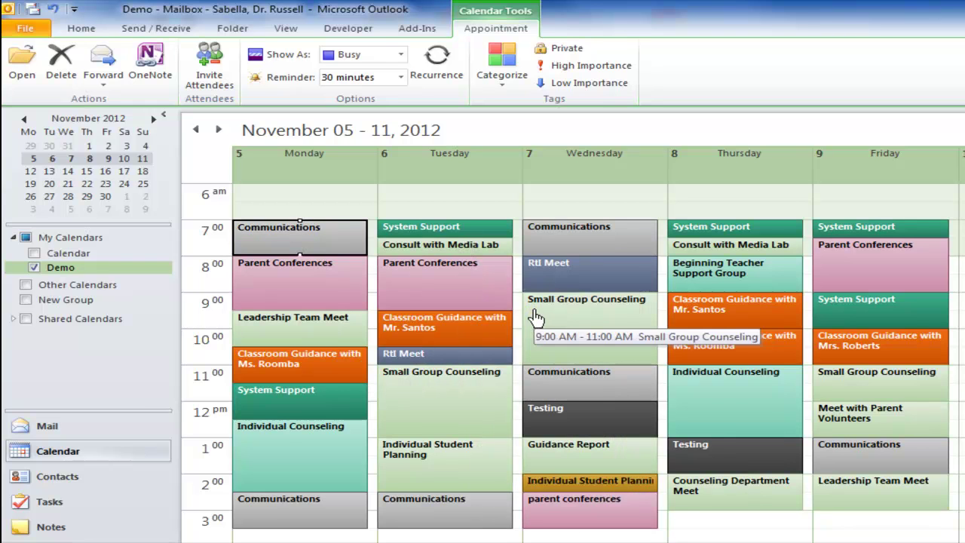
Start a new color category named "Leadershipt Team Meetings" for Monday's Leadership Team Meet appointment
{"action": "left_click", "coordinate": [316, 331]}
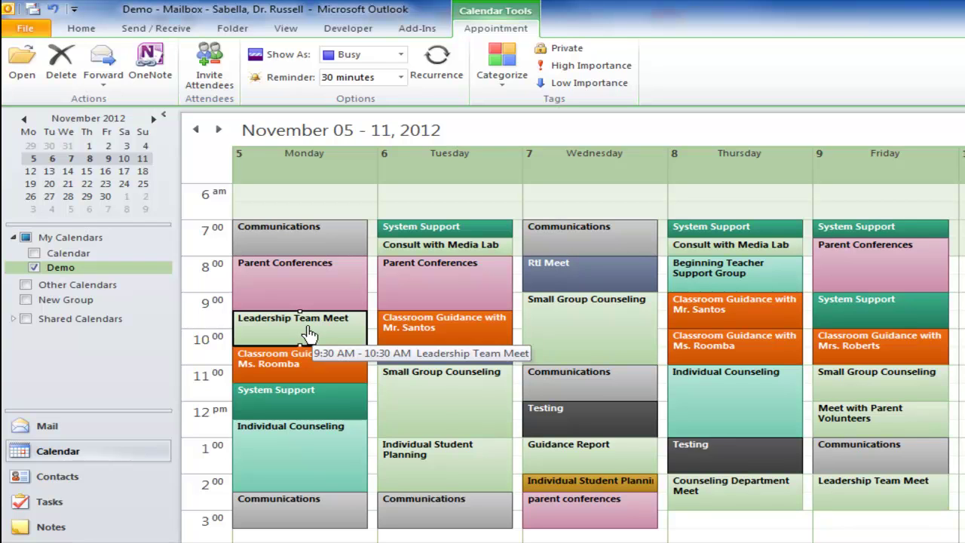
{"action": "right_click", "coordinate": [309, 333]}
{"action": "mouse_move", "coordinate": [382, 435]}
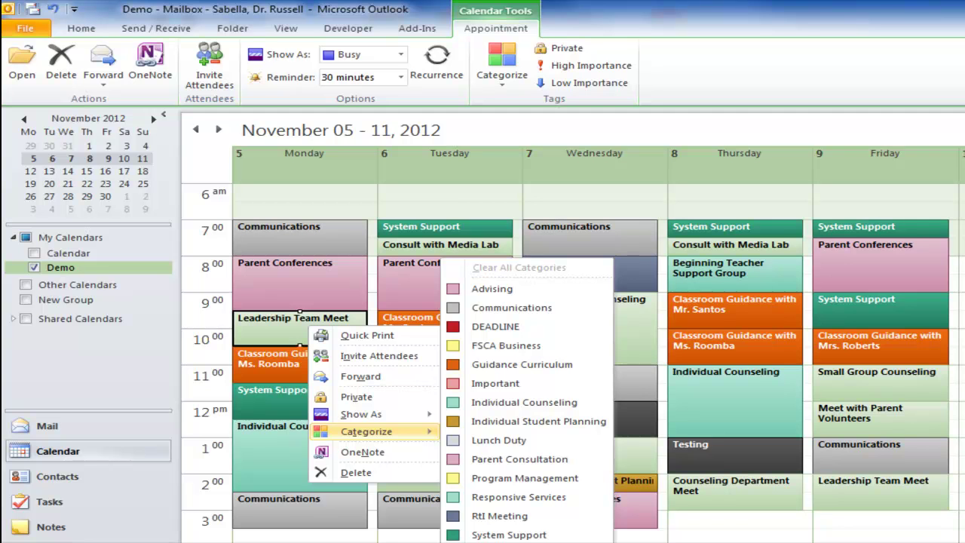
{"action": "left_click", "coordinate": [520, 539]}
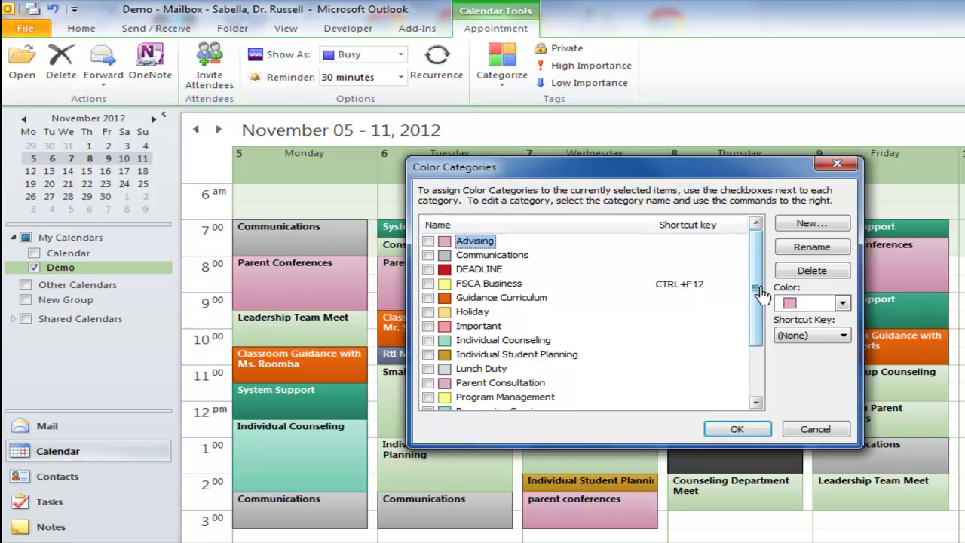
{"action": "left_click", "coordinate": [803, 227]}
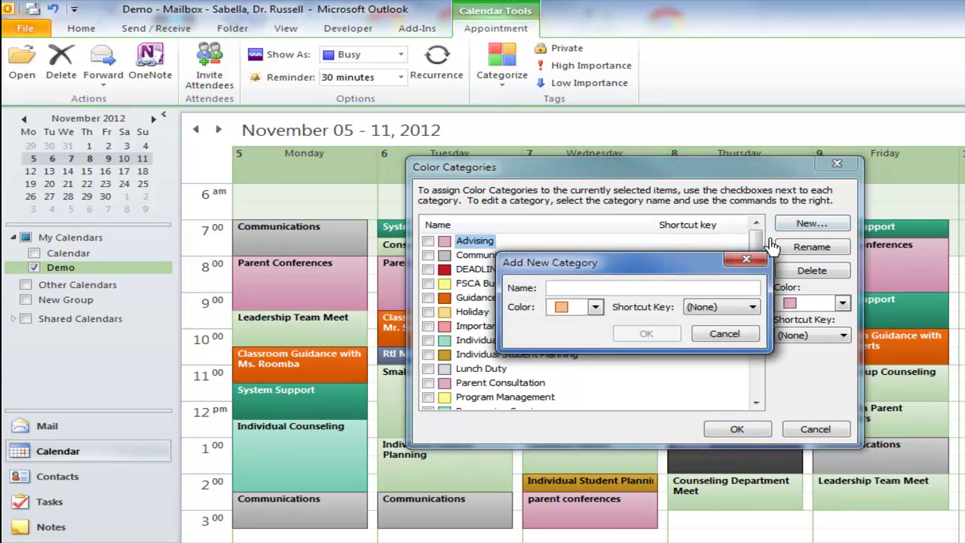
{"action": "type", "text": "Leadersh"}
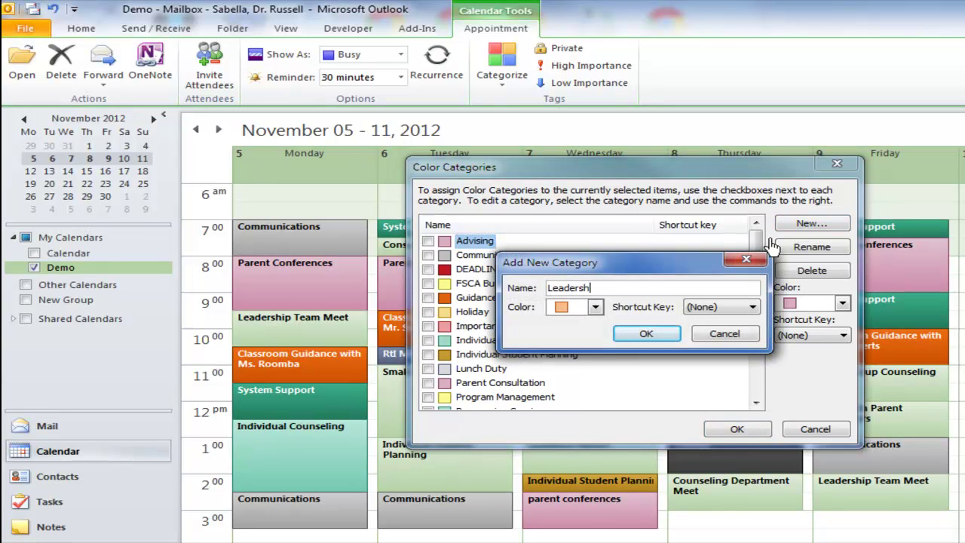
{"action": "type", "text": "ipt Team"}
{"action": "type", "text": " meetin"}
{"action": "type", "text": "ngs"}
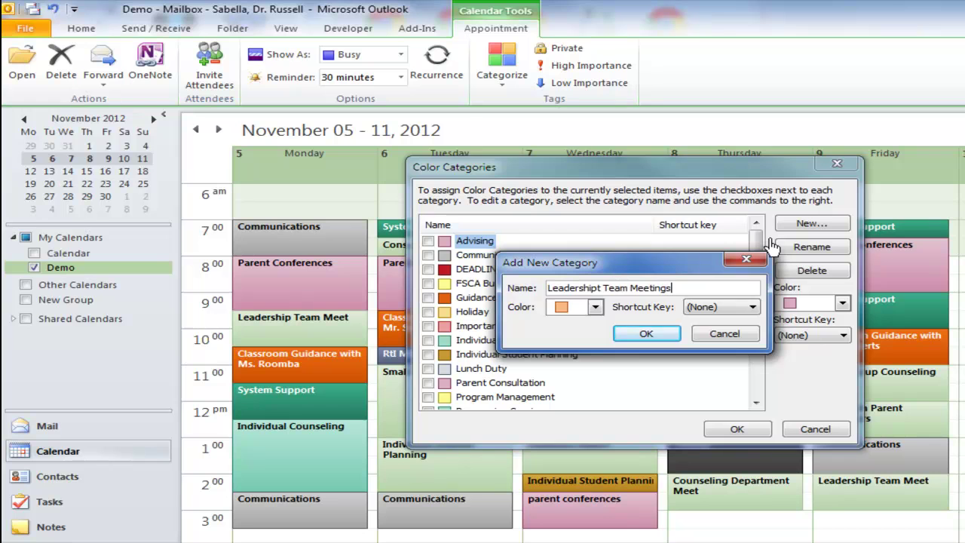
Color the new category yellow, leave it without a shortcut key, and apply it to Monday's Leadership Team Meet appointment
{"action": "left_click", "coordinate": [594, 307]}
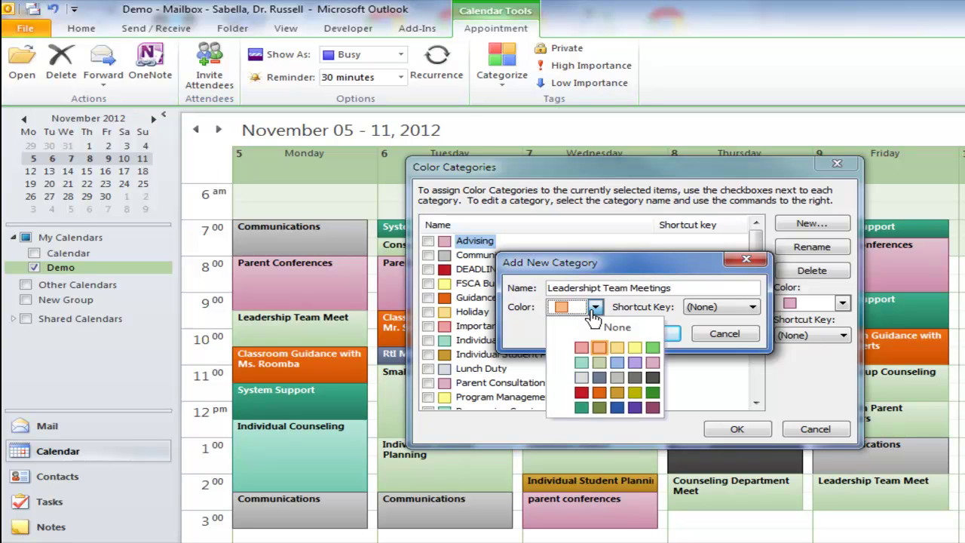
{"action": "left_click", "coordinate": [635, 347]}
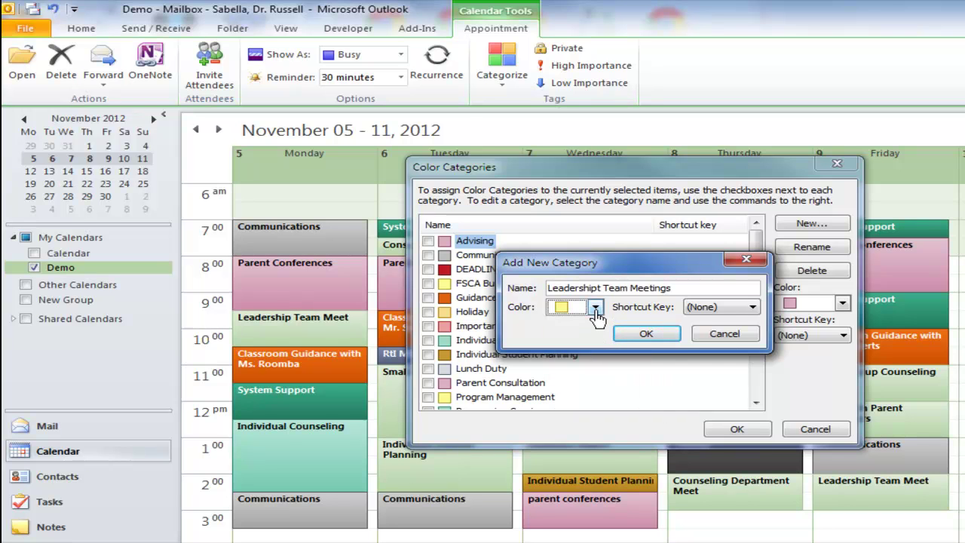
{"action": "left_click", "coordinate": [714, 311]}
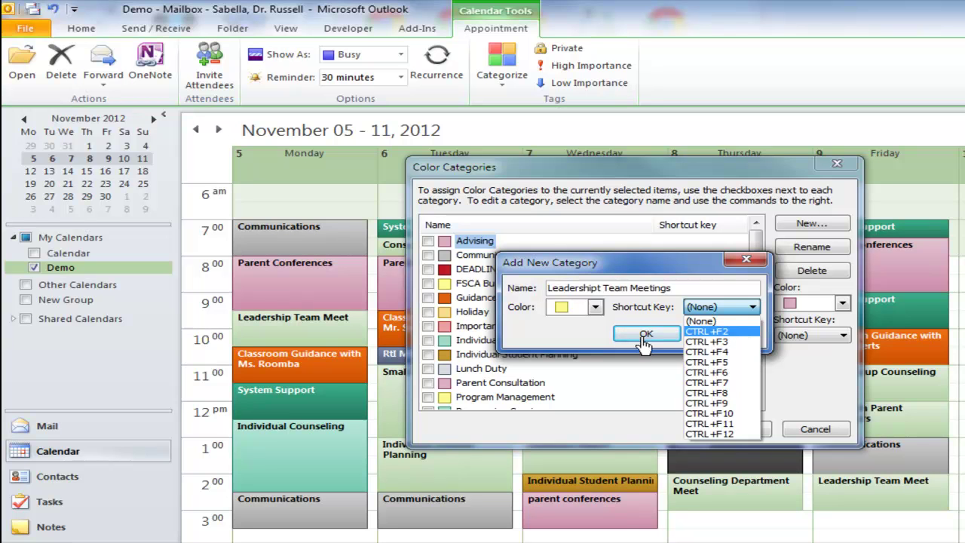
{"action": "left_click", "coordinate": [591, 340]}
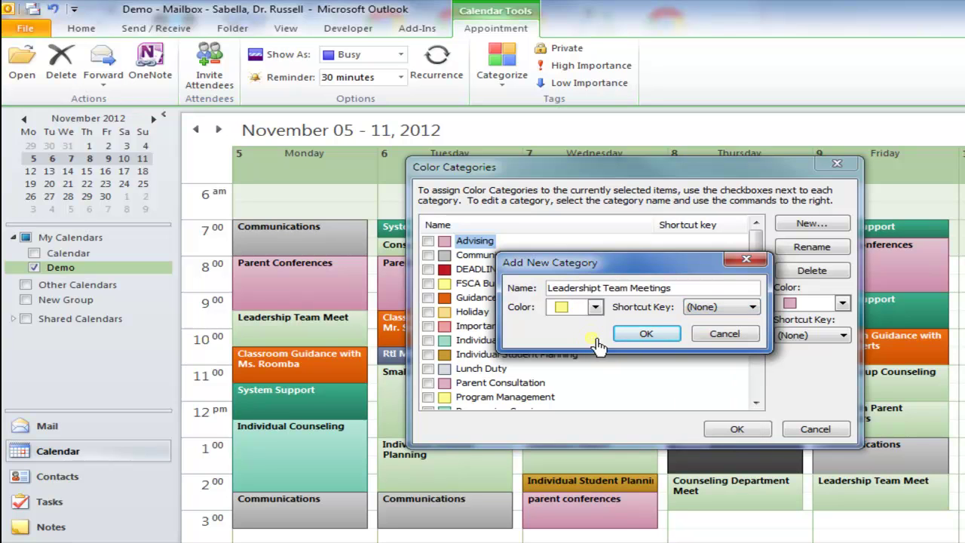
{"action": "left_click", "coordinate": [639, 335]}
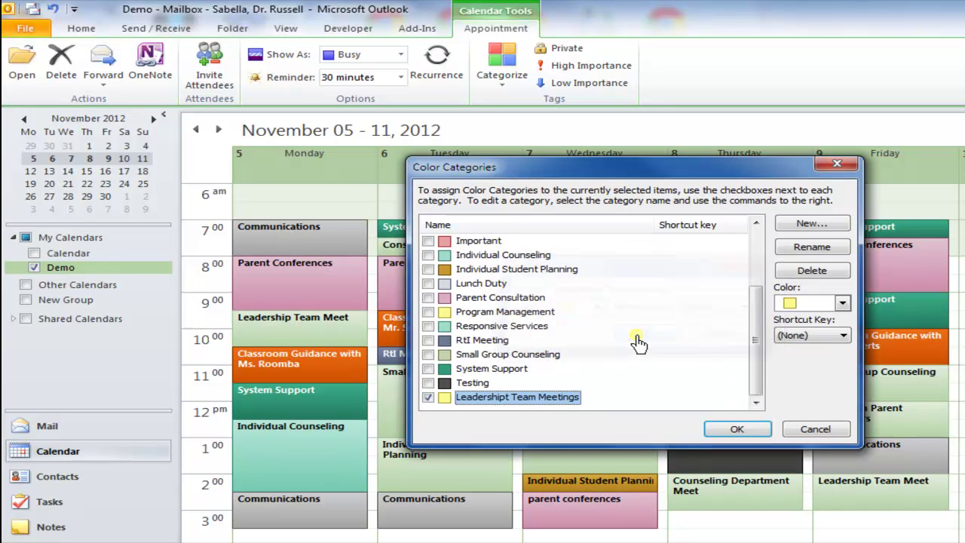
{"action": "left_click", "coordinate": [716, 429]}
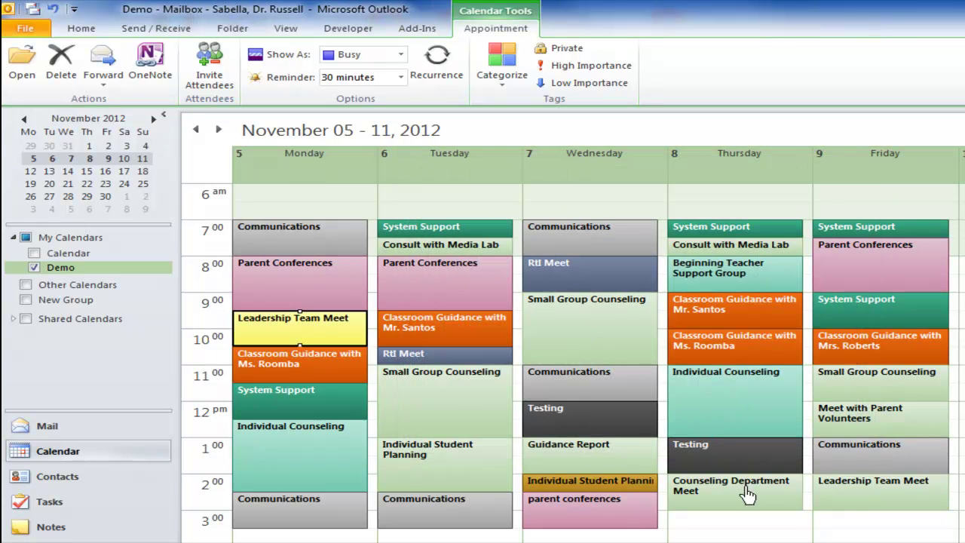
Assign the Leadershipt Team Meetings category to Friday's Leadership Team Meet appointment
{"action": "left_click", "coordinate": [839, 499]}
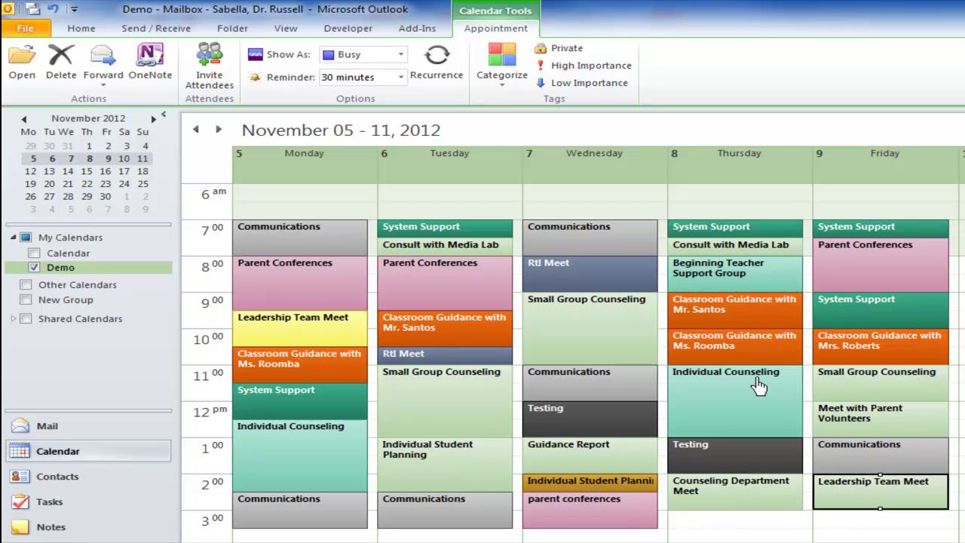
{"action": "left_click", "coordinate": [498, 84]}
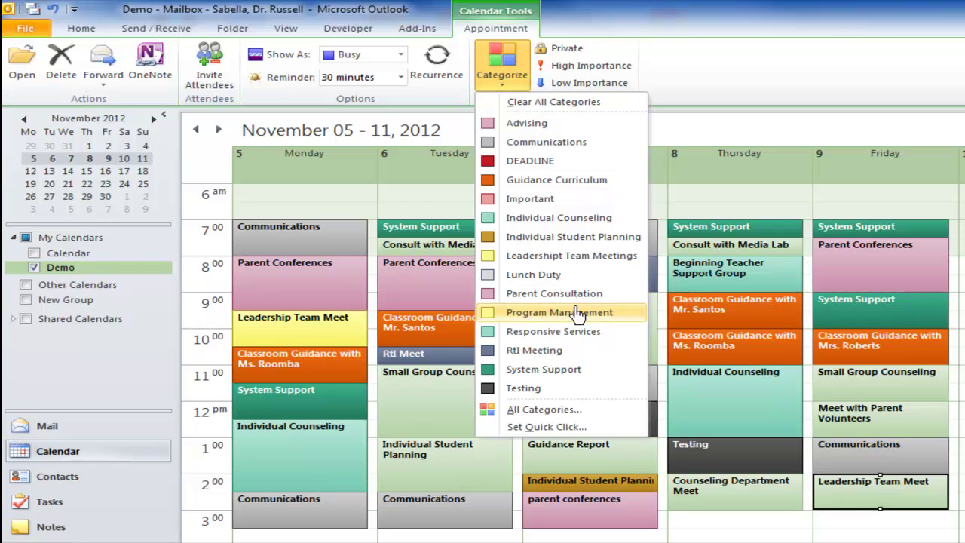
{"action": "left_click", "coordinate": [562, 261]}
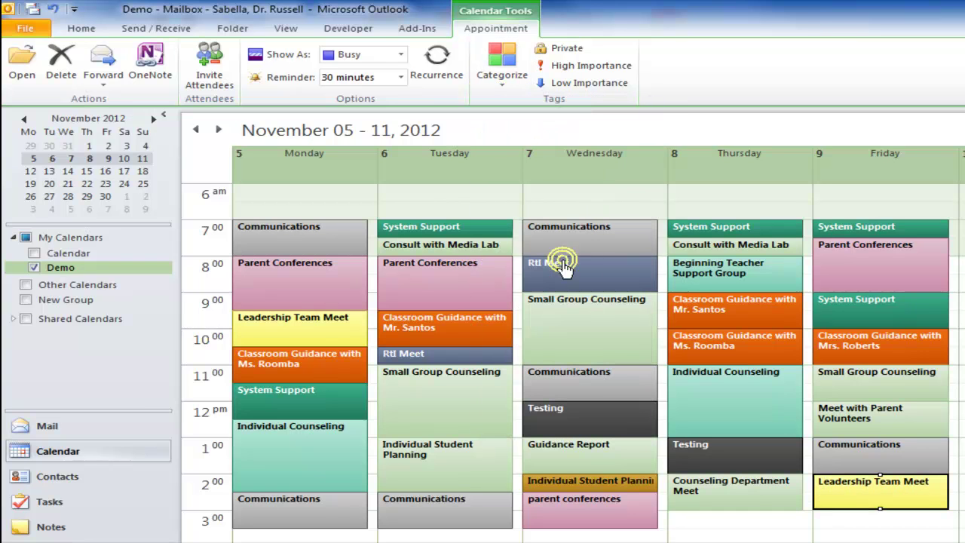
Try to assign the Small Group Counseling category to Tuesday's Small Group Counseling appointment
{"action": "left_click", "coordinate": [444, 407]}
{"action": "left_click", "coordinate": [502, 87]}
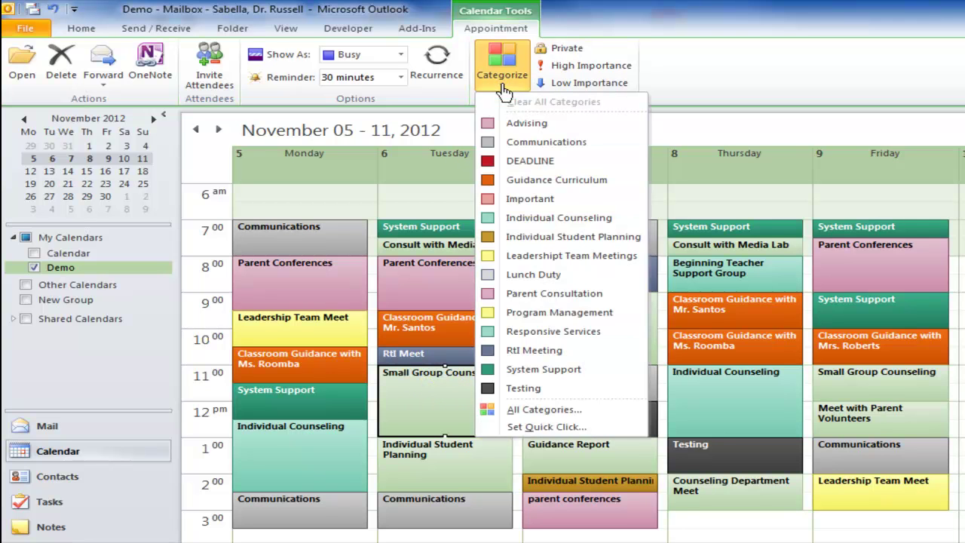
{"action": "left_click", "coordinate": [558, 410]}
{"action": "left_click_drag", "start_coordinate": [758, 319], "coordinate": [758, 374]}
{"action": "left_click", "coordinate": [543, 369]}
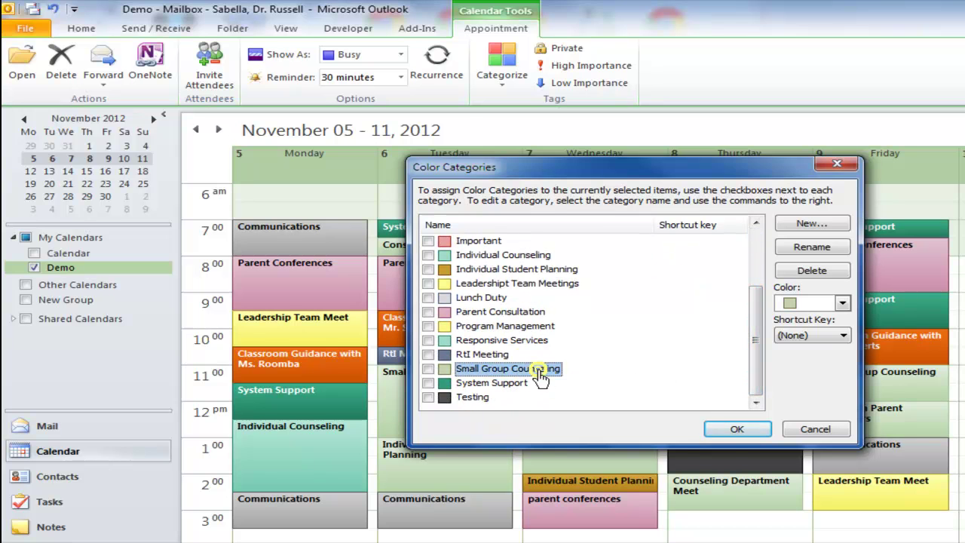
{"action": "left_click", "coordinate": [730, 431]}
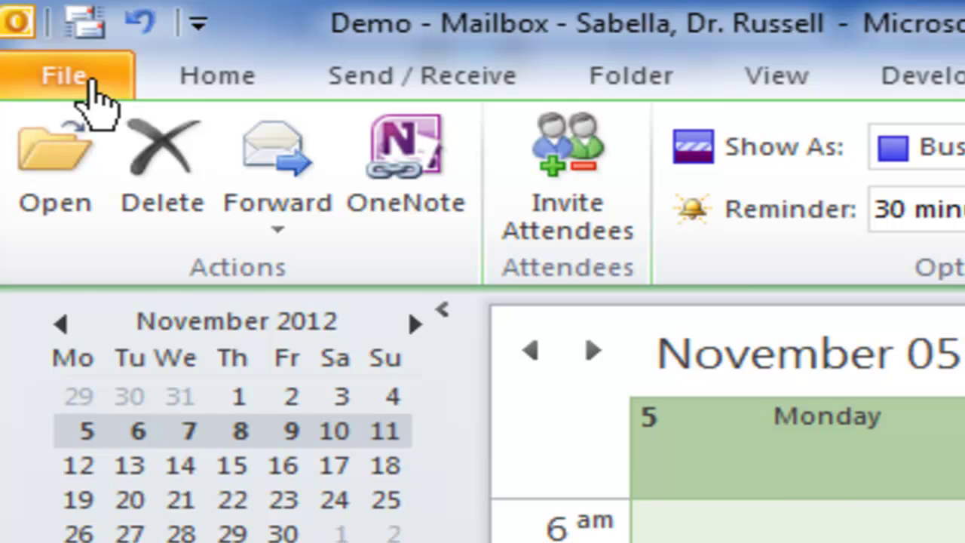
Start the Import and Export Wizard and choose to export Outlook information to a file
{"action": "left_click", "coordinate": [91, 94]}
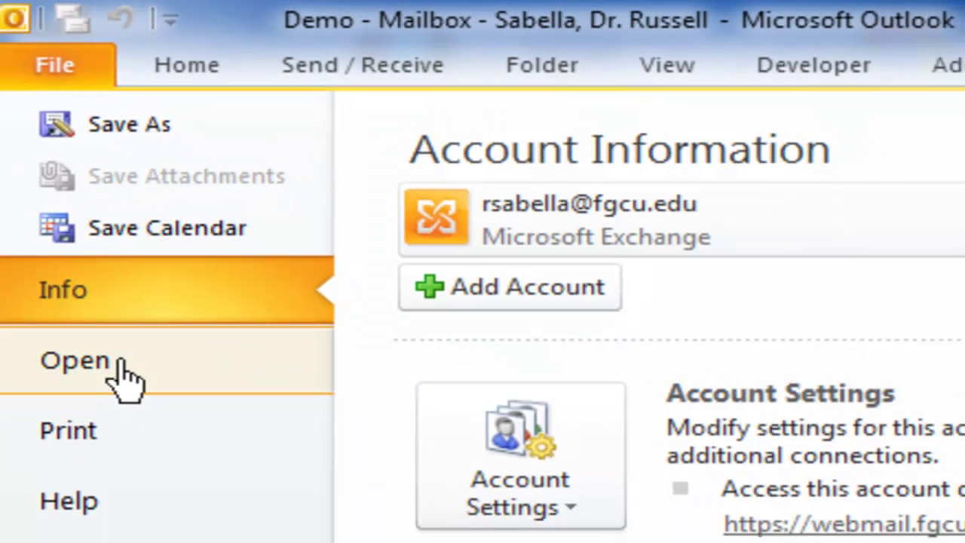
{"action": "left_click", "coordinate": [136, 436]}
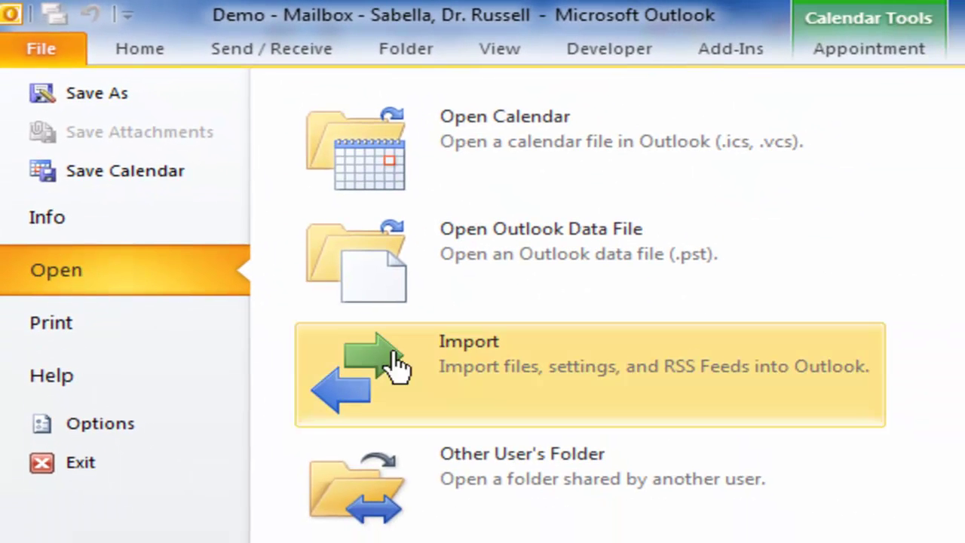
{"action": "left_click", "coordinate": [515, 385]}
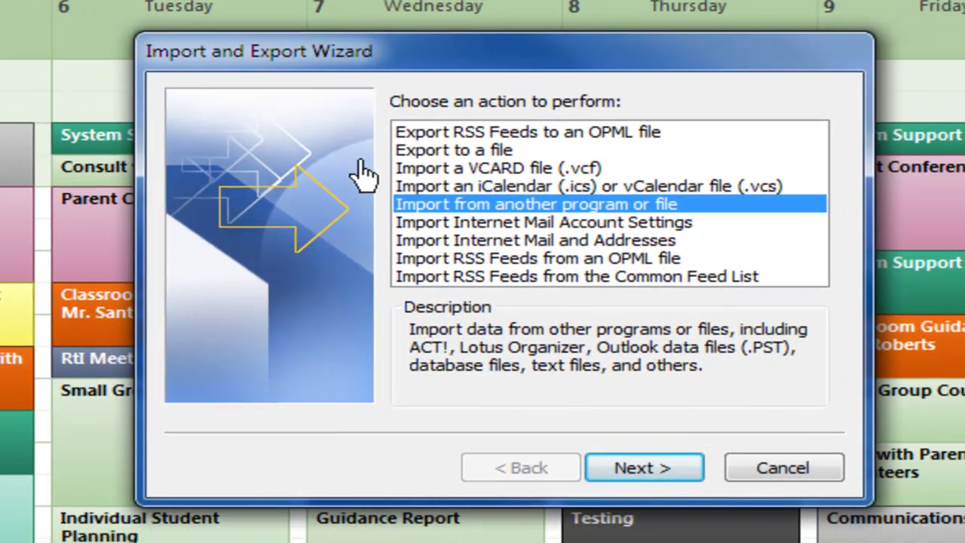
{"action": "left_click", "coordinate": [492, 155]}
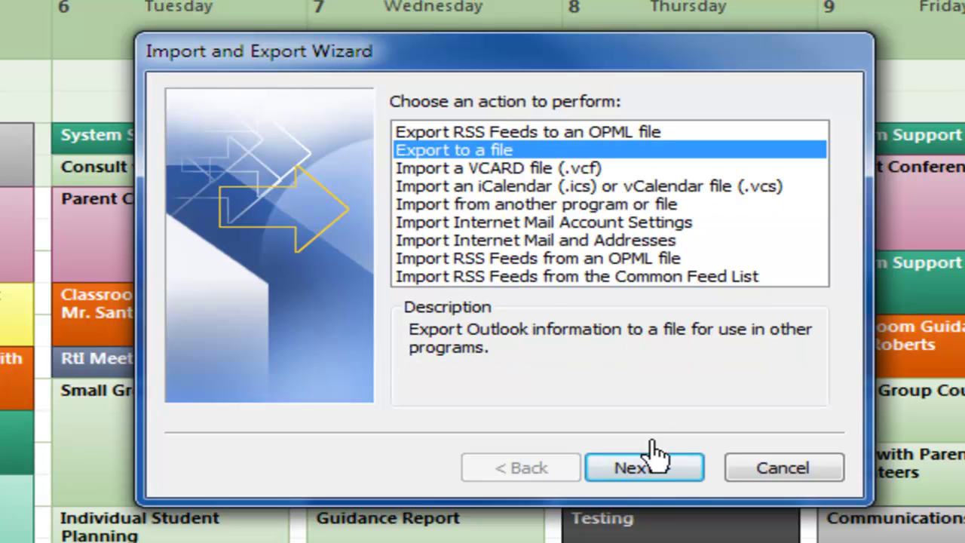
{"action": "left_click", "coordinate": [651, 467]}
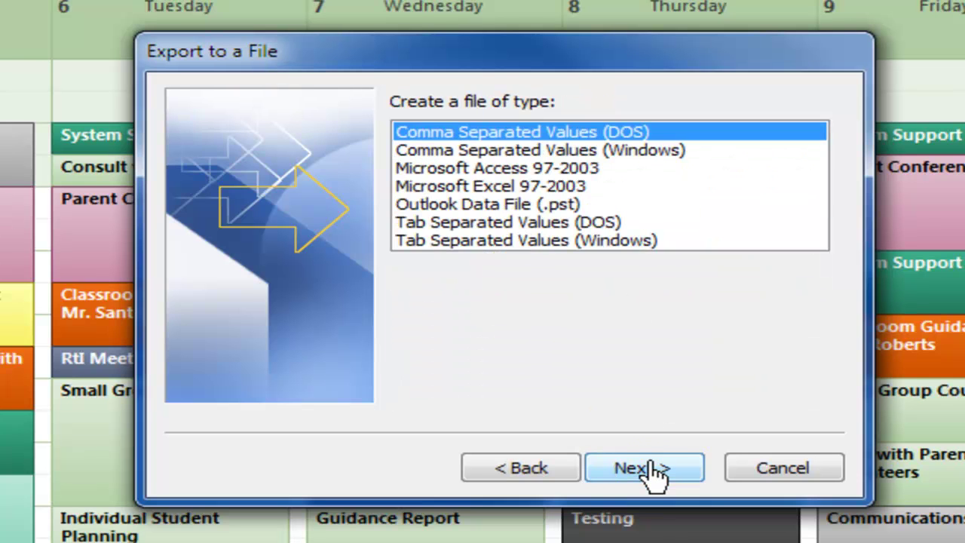
Choose Microsoft Excel 97-2003 as the export file type and the Demo calendar as the folder to export from
{"action": "left_click", "coordinate": [444, 187]}
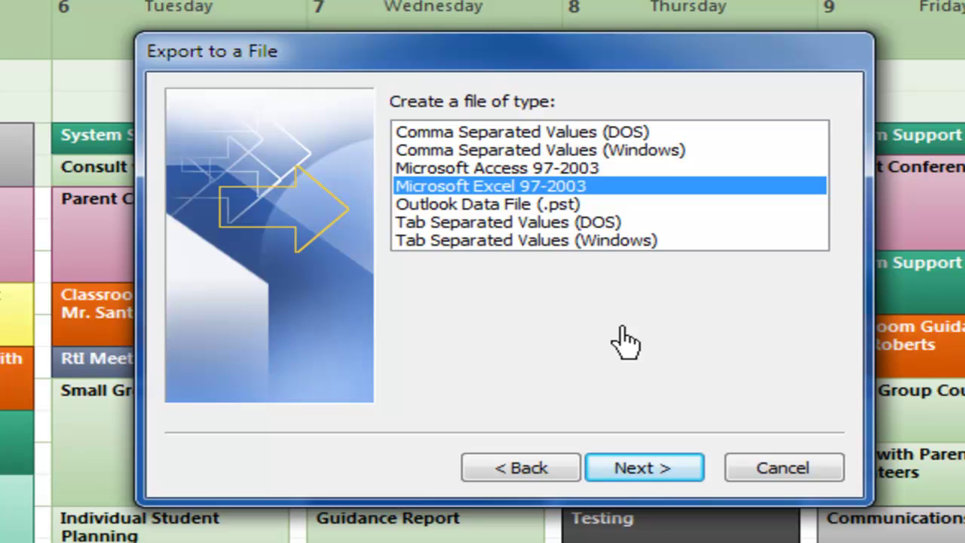
{"action": "left_click", "coordinate": [639, 471]}
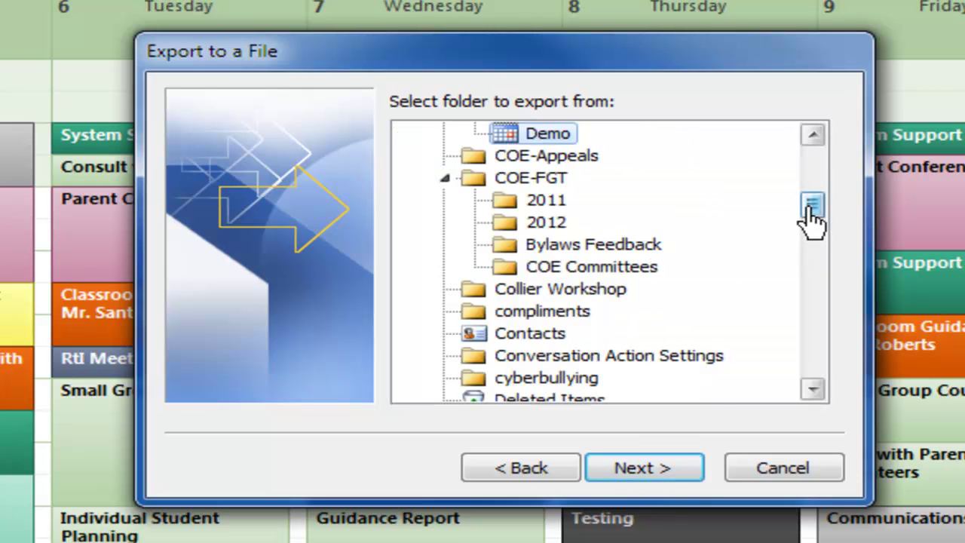
{"action": "left_click_drag", "start_coordinate": [812, 219], "coordinate": [810, 206]}
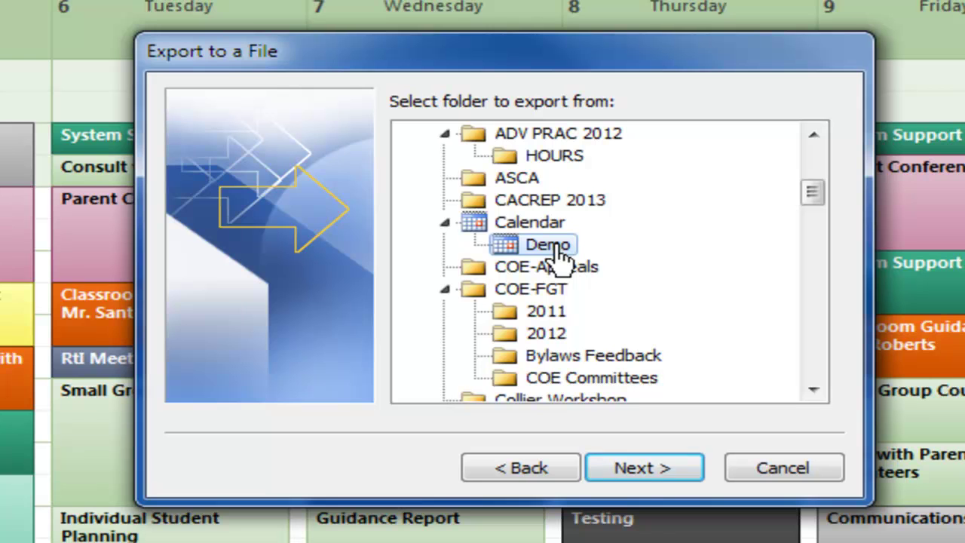
{"action": "left_click", "coordinate": [642, 469]}
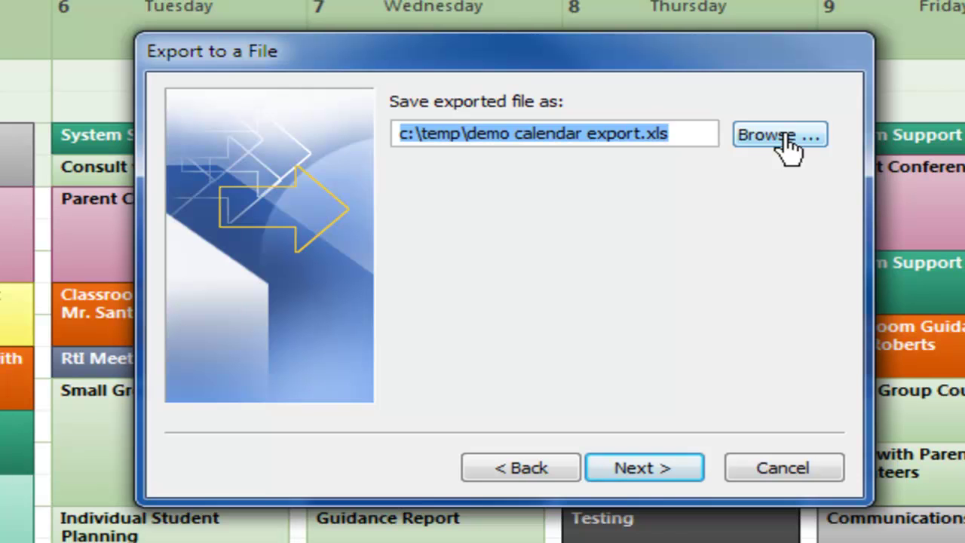
Keep c:\temp\demo calendar export.xls as the export file and proceed with exporting the Demo folder's appointments
{"action": "left_click", "coordinate": [682, 134]}
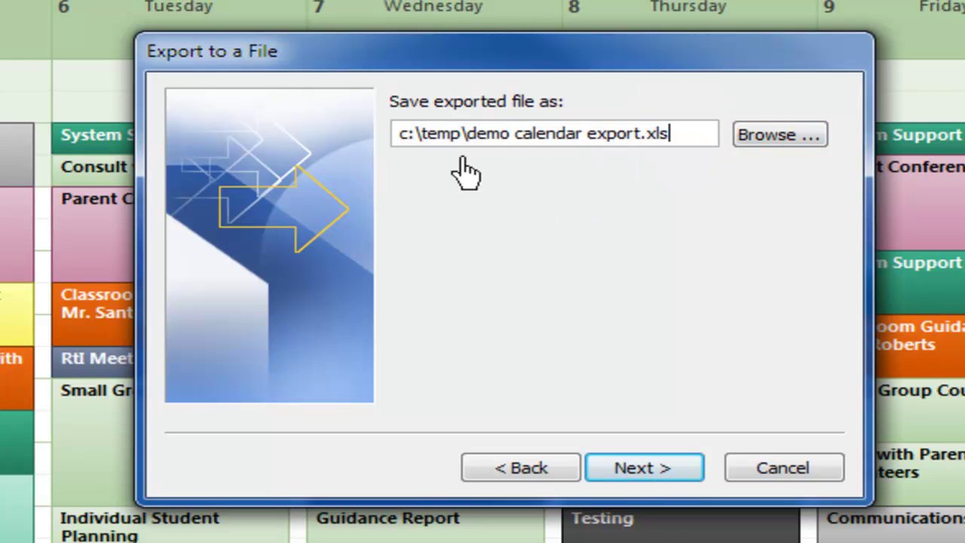
{"action": "left_click", "coordinate": [627, 468]}
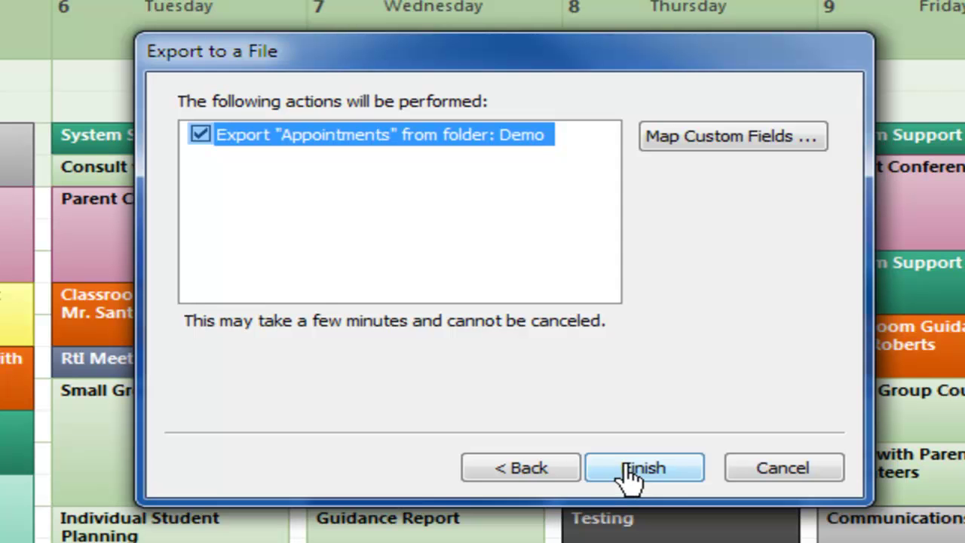
{"action": "left_click", "coordinate": [637, 471]}
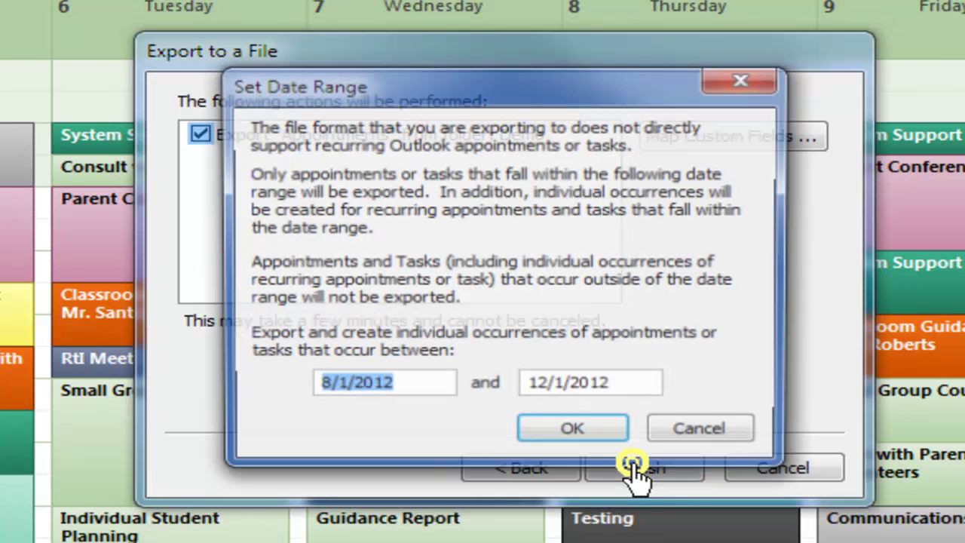
Set the start of the export date range to 11/5/2012
{"action": "left_click", "coordinate": [329, 396]}
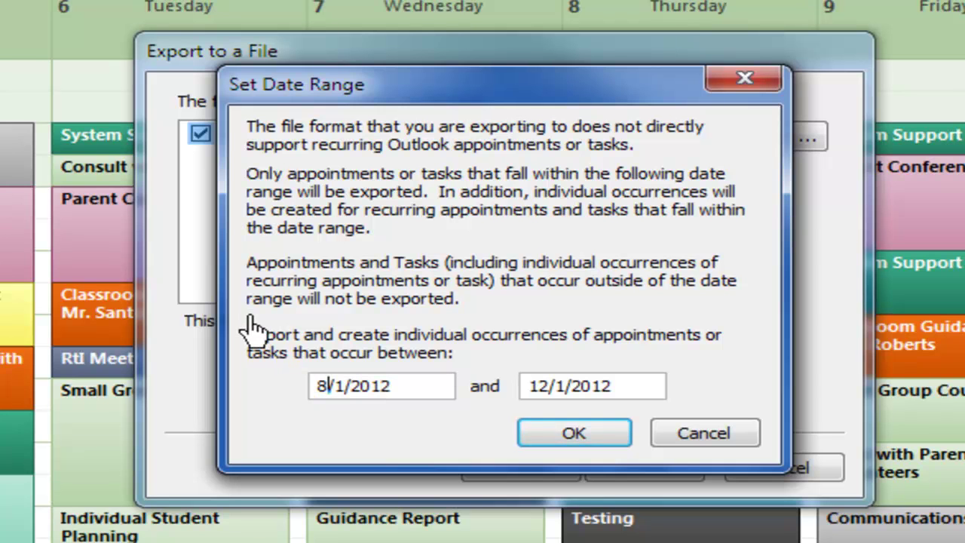
{"action": "key", "text": "BackSpace"}
{"action": "type", "text": "11"}
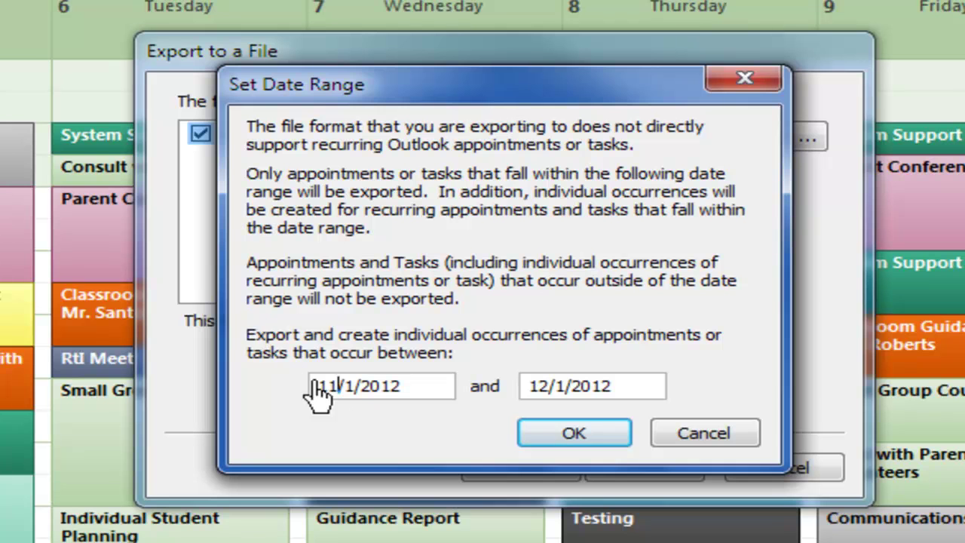
{"action": "left_click", "coordinate": [339, 387]}
{"action": "key", "text": "Delete"}
{"action": "type", "text": "5"}
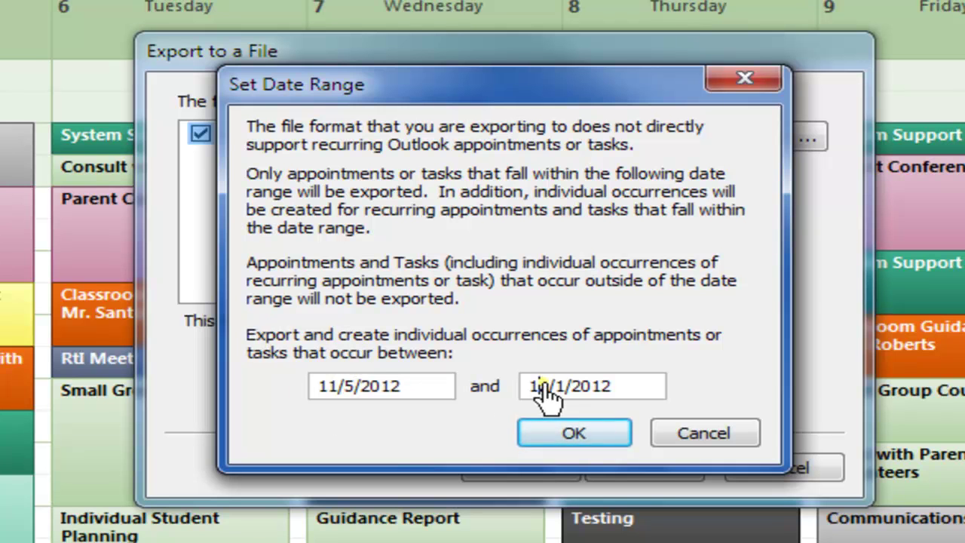
Set the end of the export date range to 11/11/2012 and run the export
{"action": "left_click", "coordinate": [540, 386]}
{"action": "type", "text": "1"}
{"action": "key", "text": "Delete"}
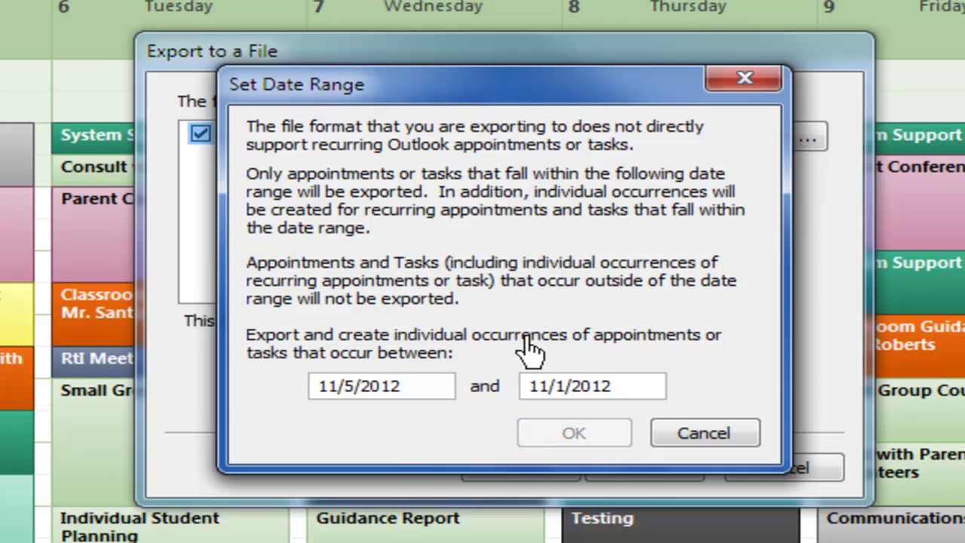
{"action": "key", "text": "Right"}
{"action": "type", "text": "1"}
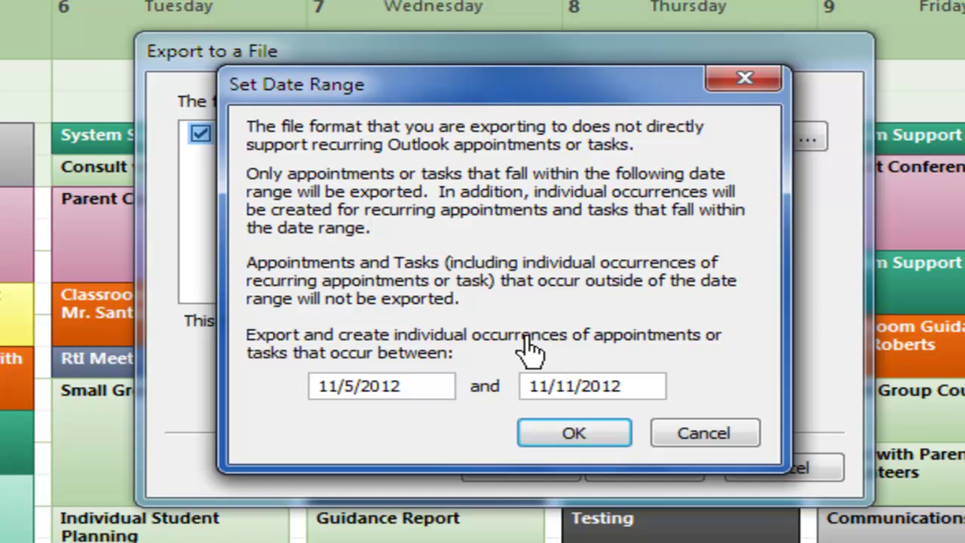
{"action": "left_click", "coordinate": [581, 436]}
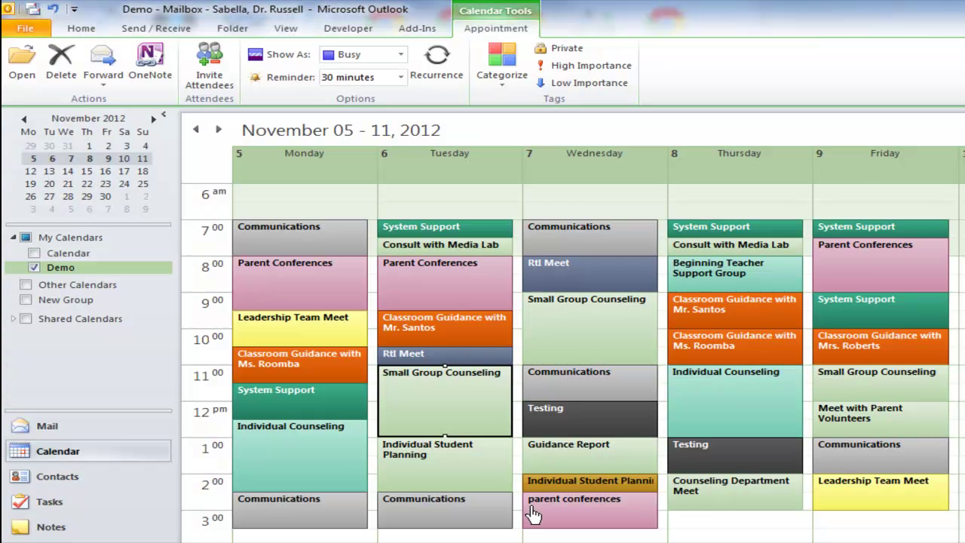
Switch to Excel and open demo calendar export.xls from the C:\temp folder
{"action": "double_click", "coordinate": [698, 441]}
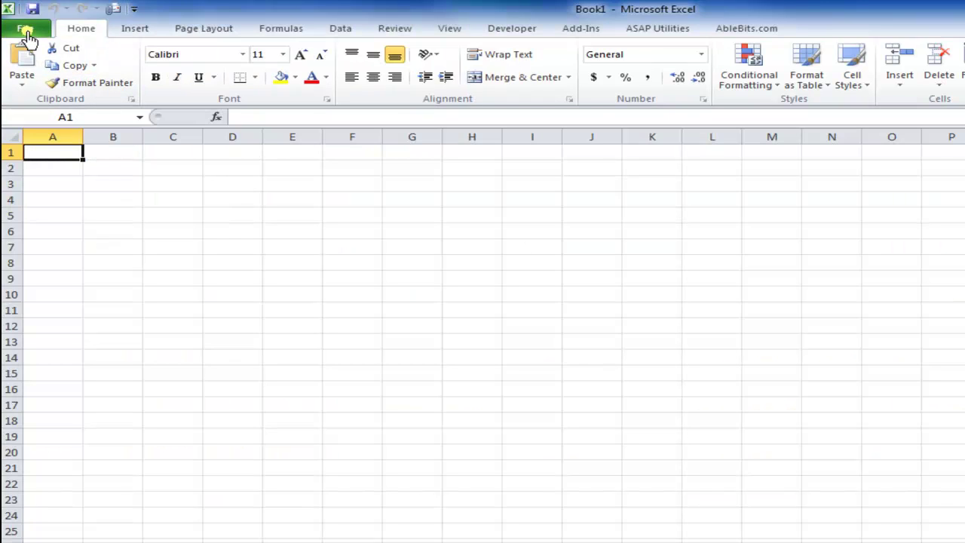
{"action": "left_click", "coordinate": [26, 30]}
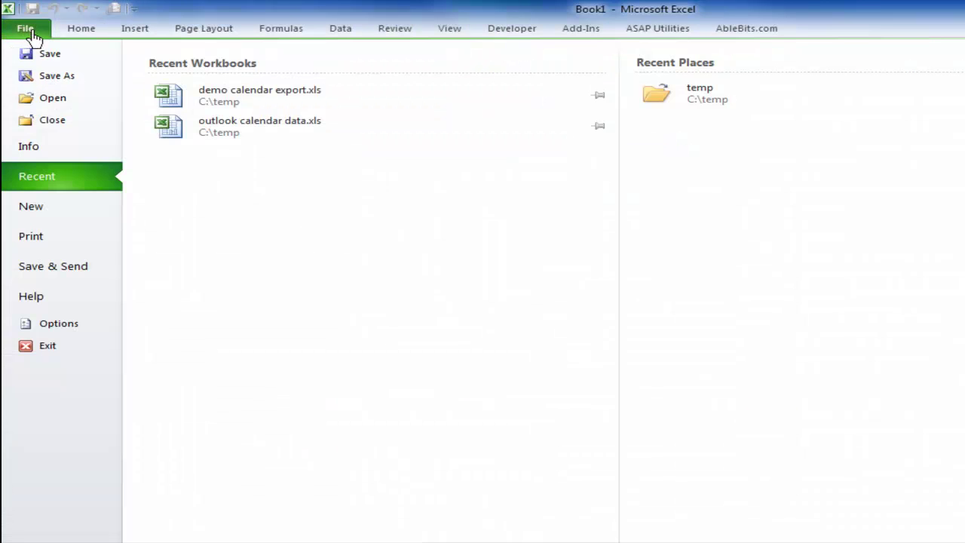
{"action": "left_click", "coordinate": [56, 106]}
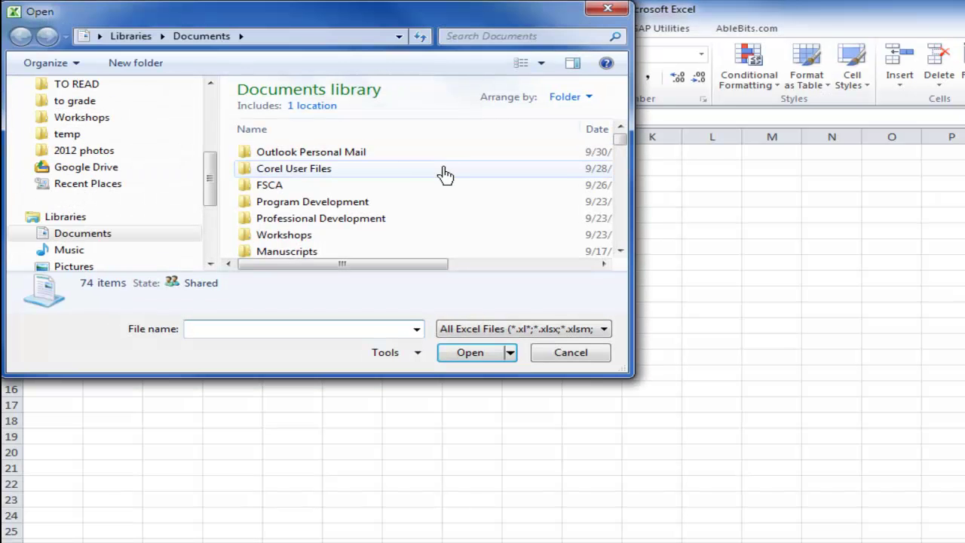
{"action": "left_click", "coordinate": [73, 134]}
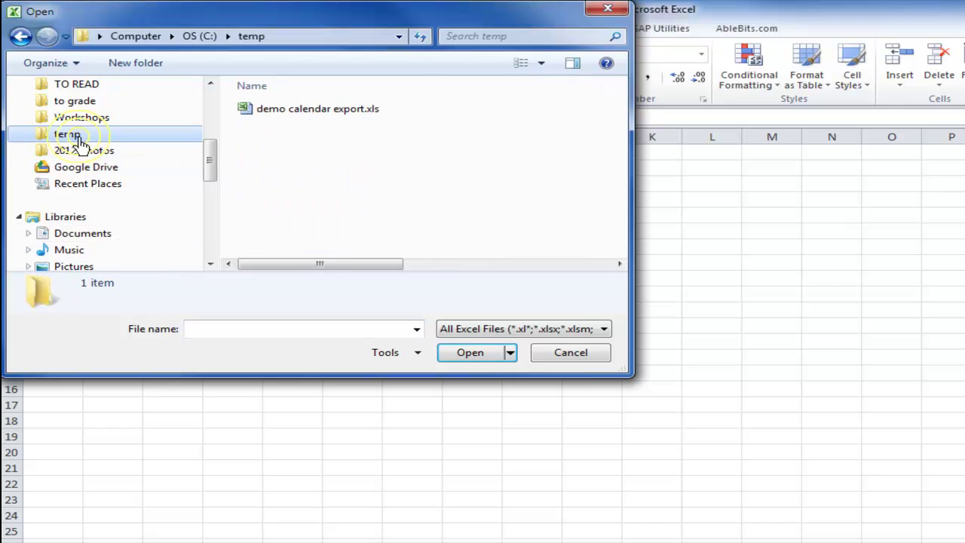
{"action": "left_click", "coordinate": [320, 110]}
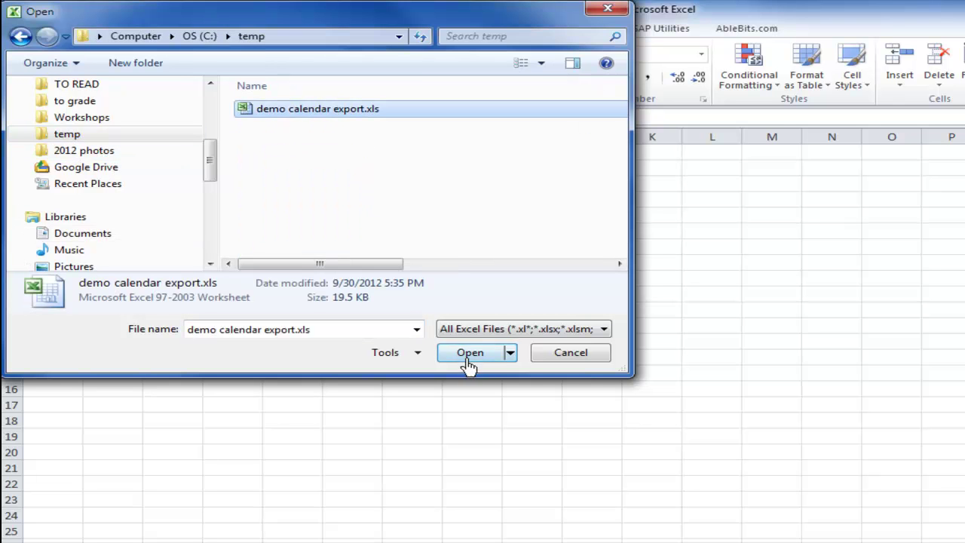
{"action": "left_click", "coordinate": [469, 353]}
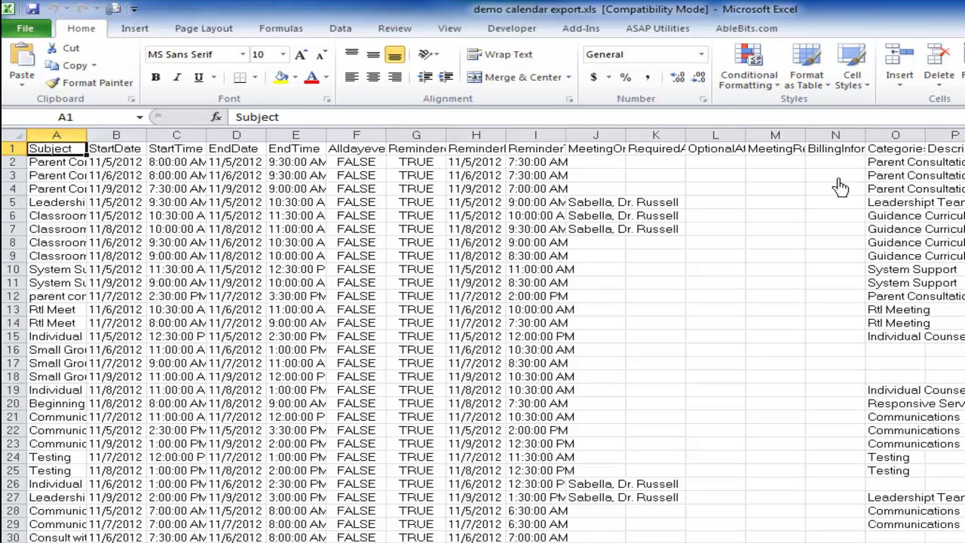
Fit the Categories column's width to its contents and check its blank cells in rows 16 to 18
{"action": "left_click", "coordinate": [891, 150]}
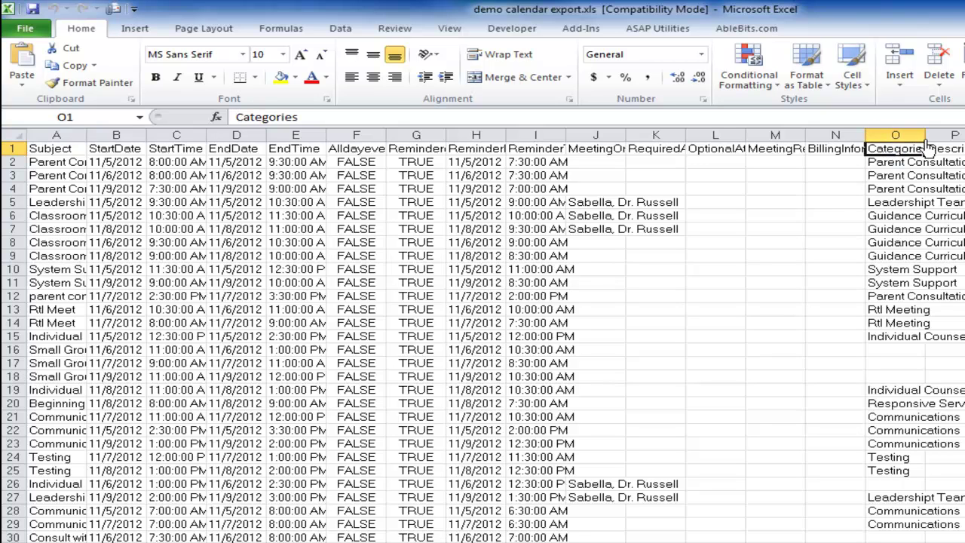
{"action": "double_click", "coordinate": [925, 136]}
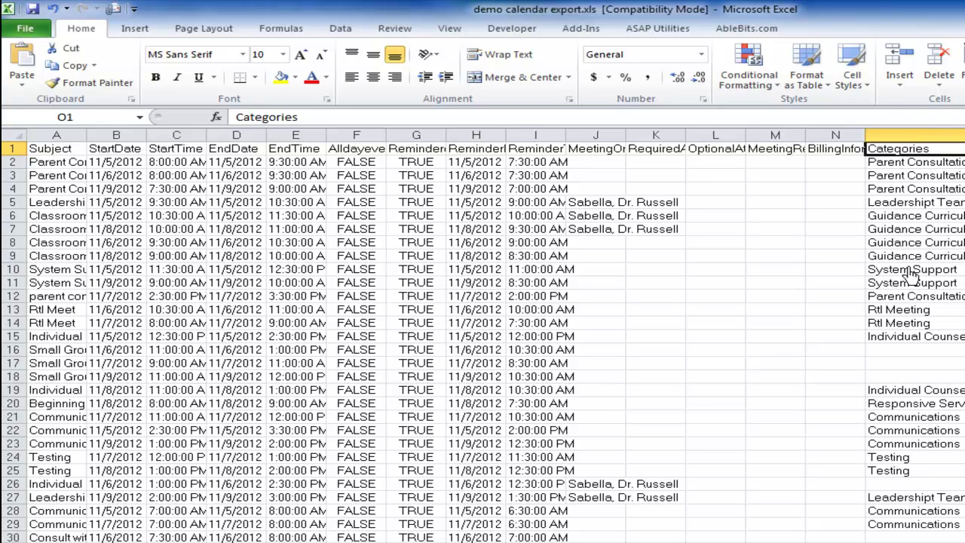
{"action": "left_click_drag", "start_coordinate": [887, 349], "coordinate": [880, 376]}
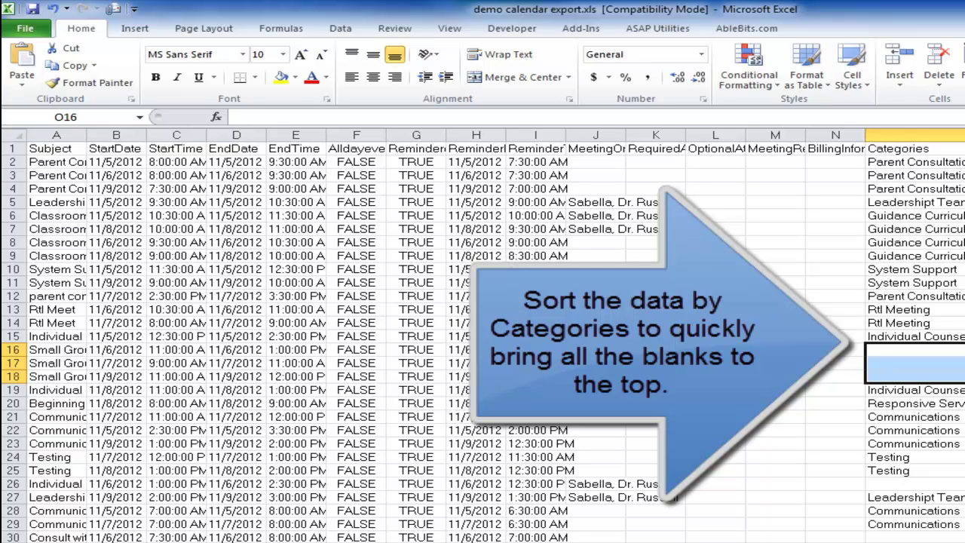
{"action": "left_click", "coordinate": [908, 350]}
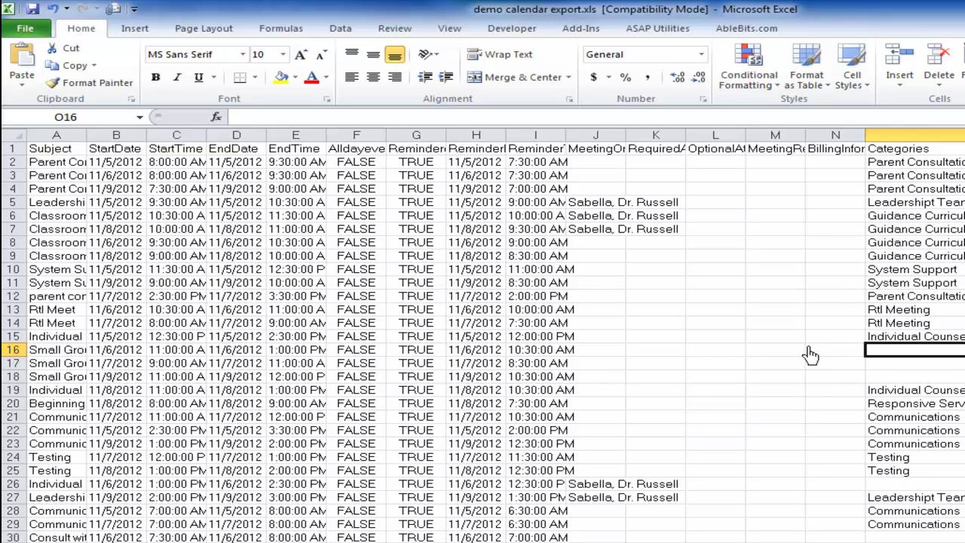
{"action": "left_click", "coordinate": [694, 324]}
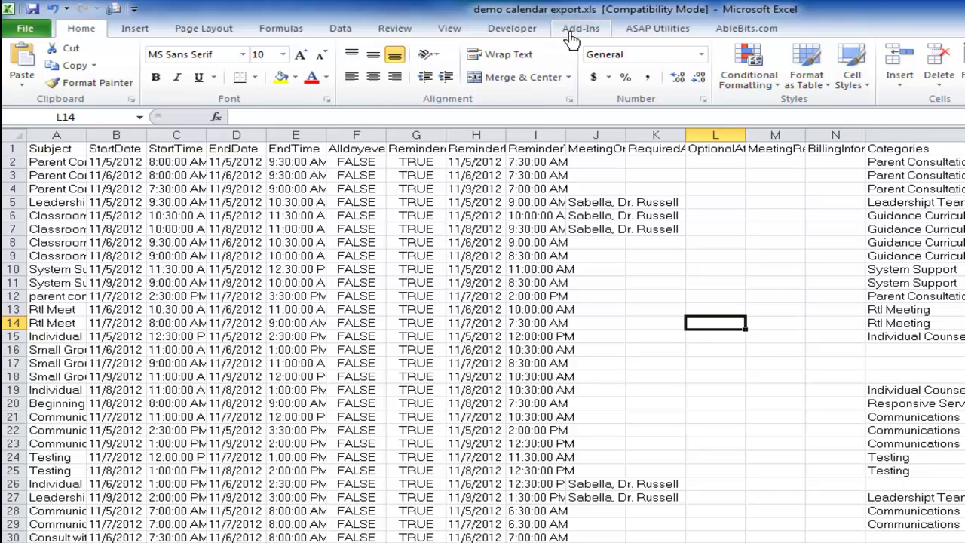
Create a Time Elapsed Graph from the exported calendar data with the Time Elapse Graph add-in
{"action": "left_click", "coordinate": [573, 32]}
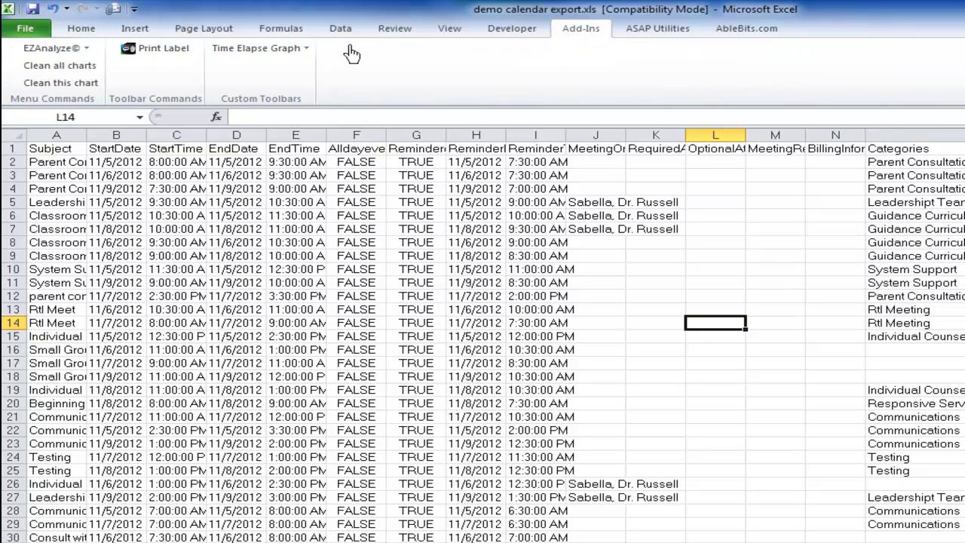
{"action": "left_click", "coordinate": [288, 54]}
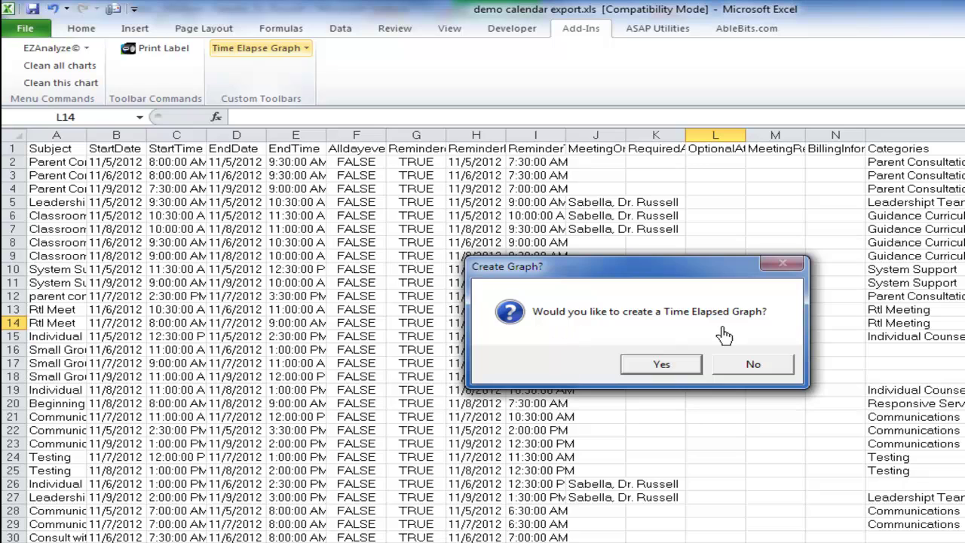
{"action": "left_click", "coordinate": [666, 368]}
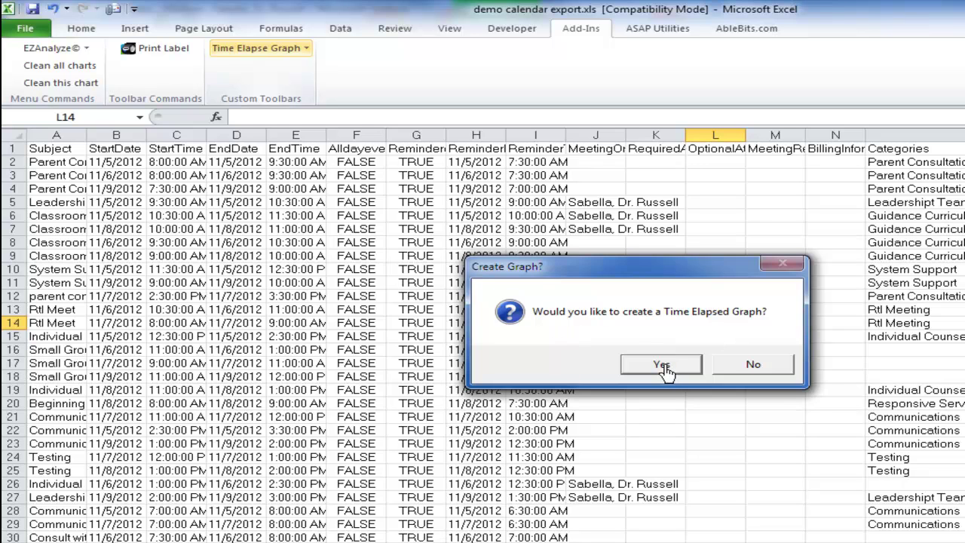
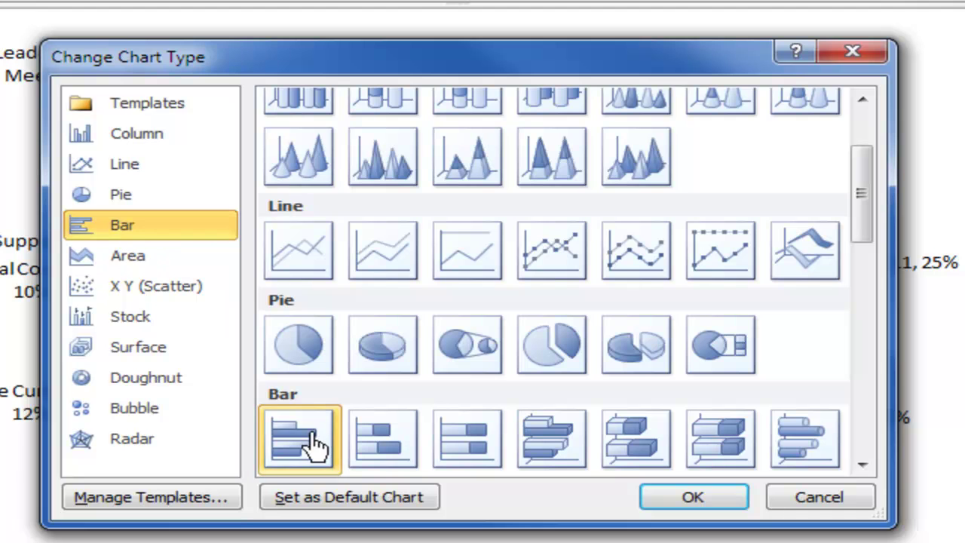
Change the elapsed time graph to a clustered bar chart and select its plot area
{"action": "left_click", "coordinate": [681, 499]}
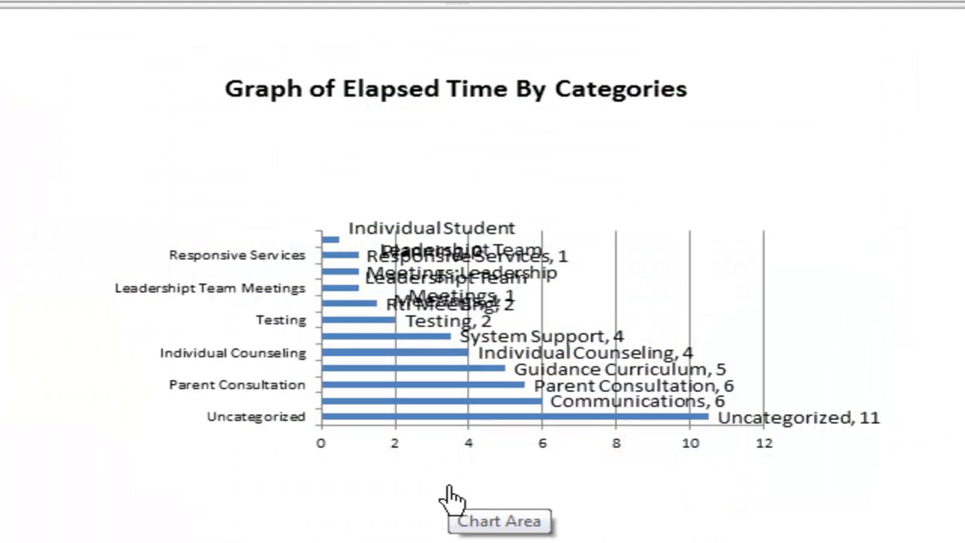
{"action": "left_click", "coordinate": [380, 413]}
{"action": "left_click", "coordinate": [736, 274]}
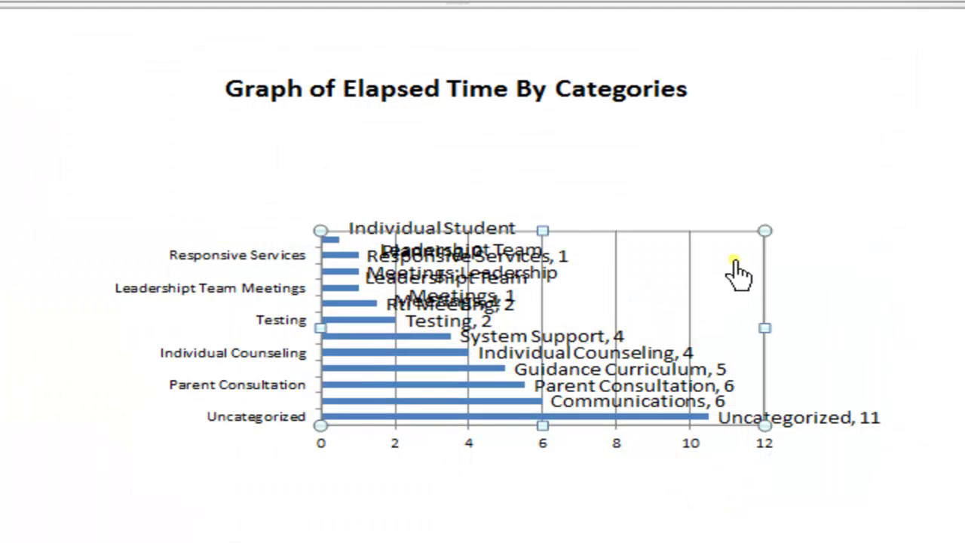
Enlarge the bar chart's plot area so all category names show, and reposition it below the chart title
{"action": "left_click_drag", "start_coordinate": [765, 230], "coordinate": [879, 65]}
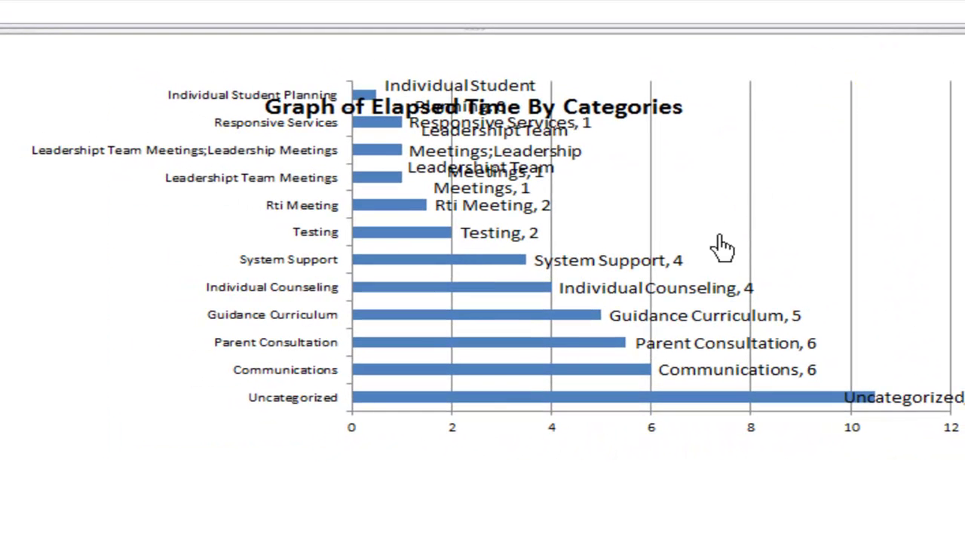
{"action": "left_click", "coordinate": [798, 121]}
{"action": "left_click", "coordinate": [810, 79]}
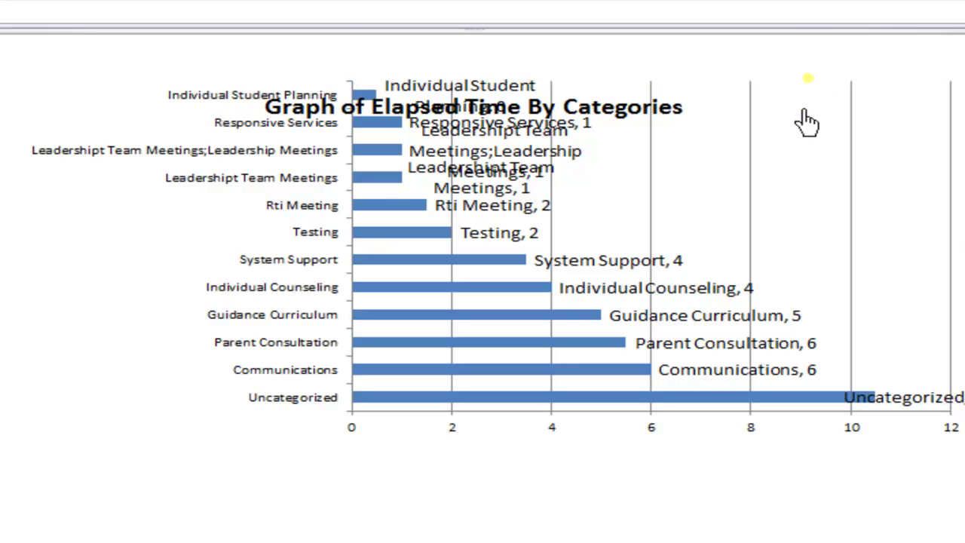
{"action": "left_click", "coordinate": [625, 416]}
{"action": "left_click", "coordinate": [460, 399]}
{"action": "left_click_drag", "start_coordinate": [404, 415], "coordinate": [338, 542]}
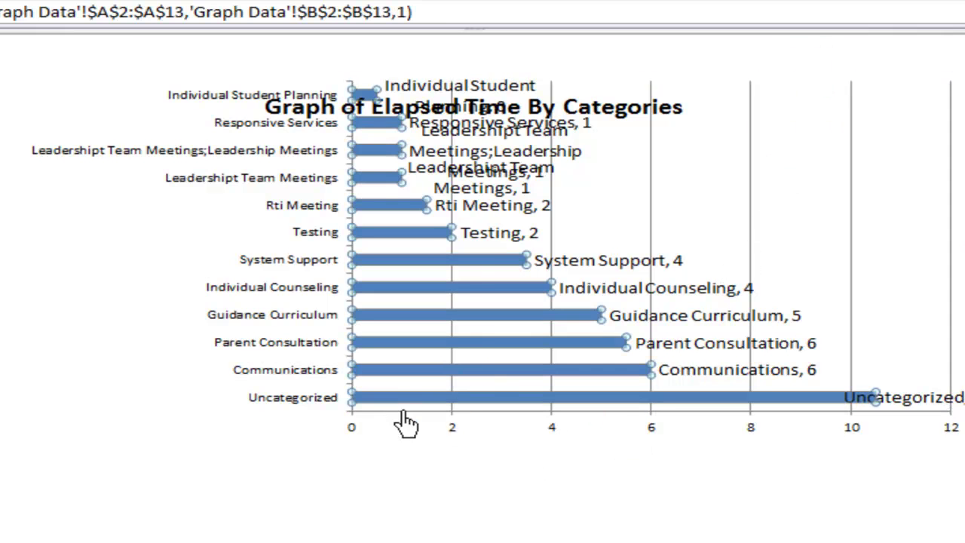
{"action": "left_click_drag", "start_coordinate": [398, 516], "coordinate": [440, 539]}
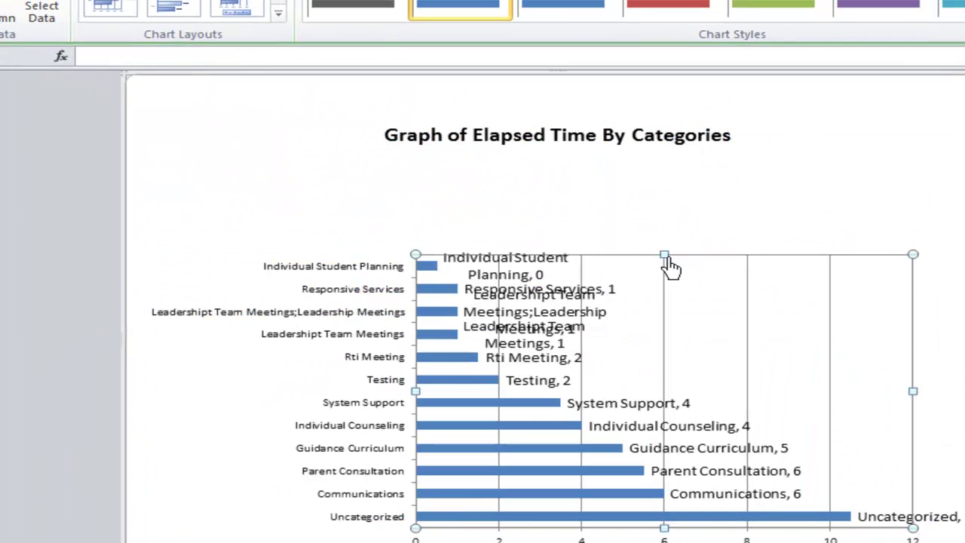
Stretch the plot area vertically, extending its upper edge toward the title and its lower edge downward to spread out the bars
{"action": "left_click_drag", "start_coordinate": [665, 256], "coordinate": [663, 183]}
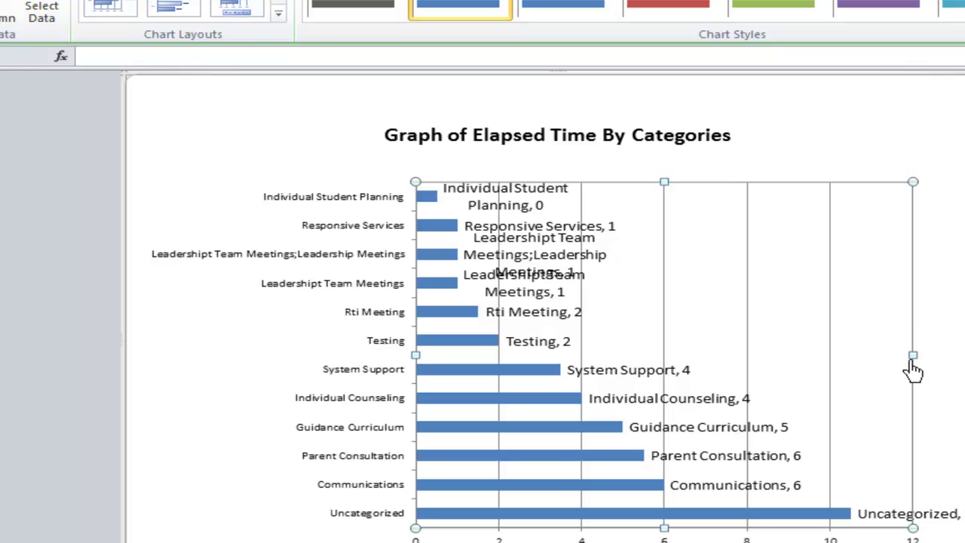
{"action": "left_click_drag", "start_coordinate": [913, 355], "coordinate": [940, 355]}
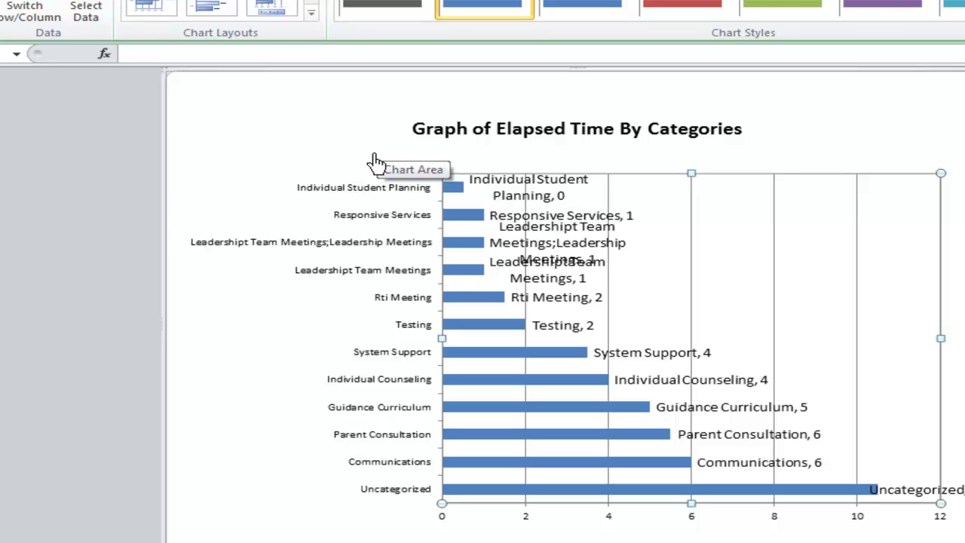
{"action": "left_click_drag", "start_coordinate": [693, 175], "coordinate": [692, 150]}
{"action": "left_click_drag", "start_coordinate": [692, 503], "coordinate": [691, 529]}
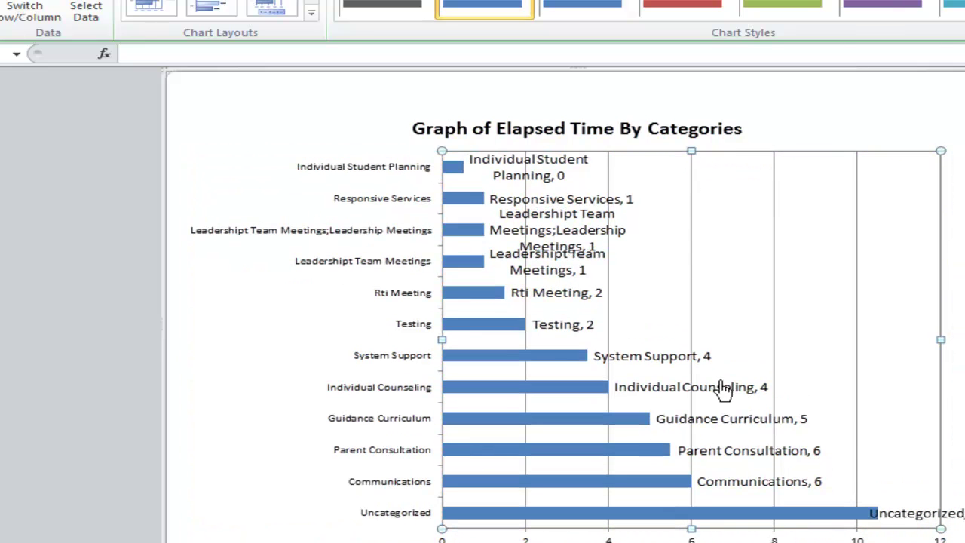
Raise the plot area's upper edge to just under the title and choose a blue beveled chart style
{"action": "left_click", "coordinate": [543, 134]}
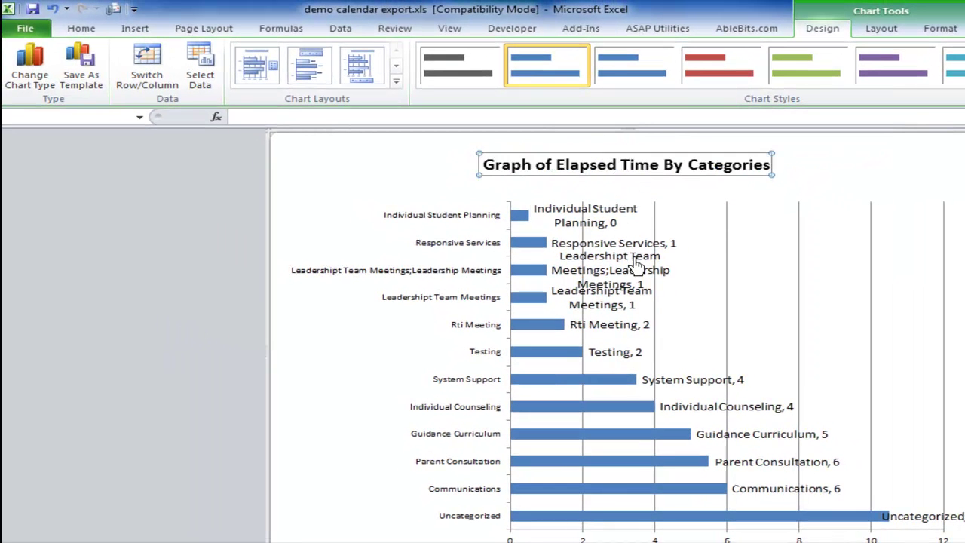
{"action": "left_click", "coordinate": [635, 261]}
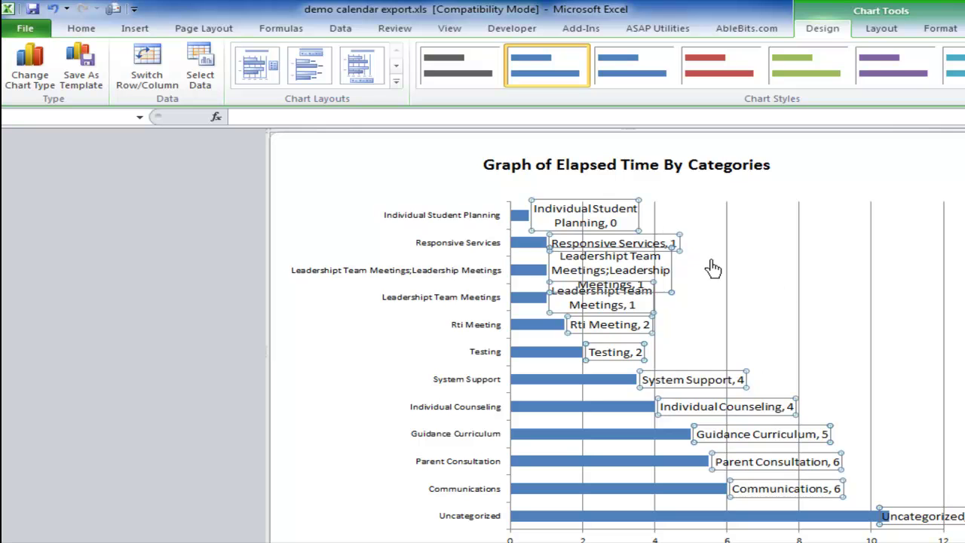
{"action": "left_click", "coordinate": [822, 276]}
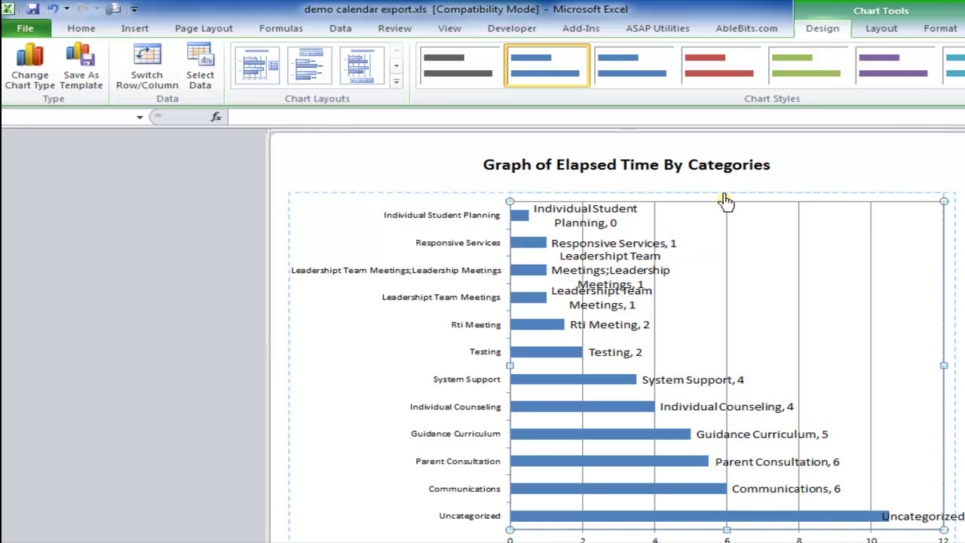
{"action": "left_click_drag", "start_coordinate": [726, 202], "coordinate": [725, 188]}
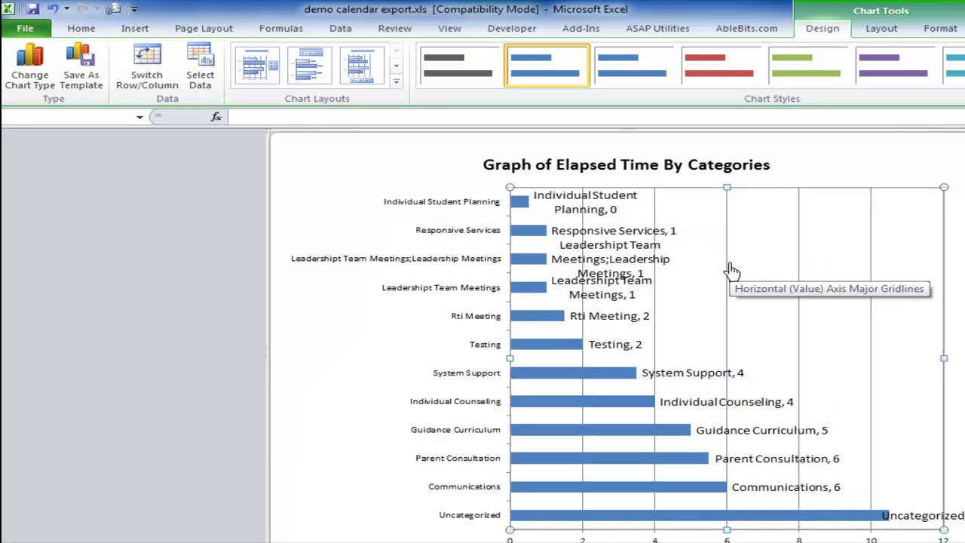
{"action": "left_click", "coordinate": [964, 84]}
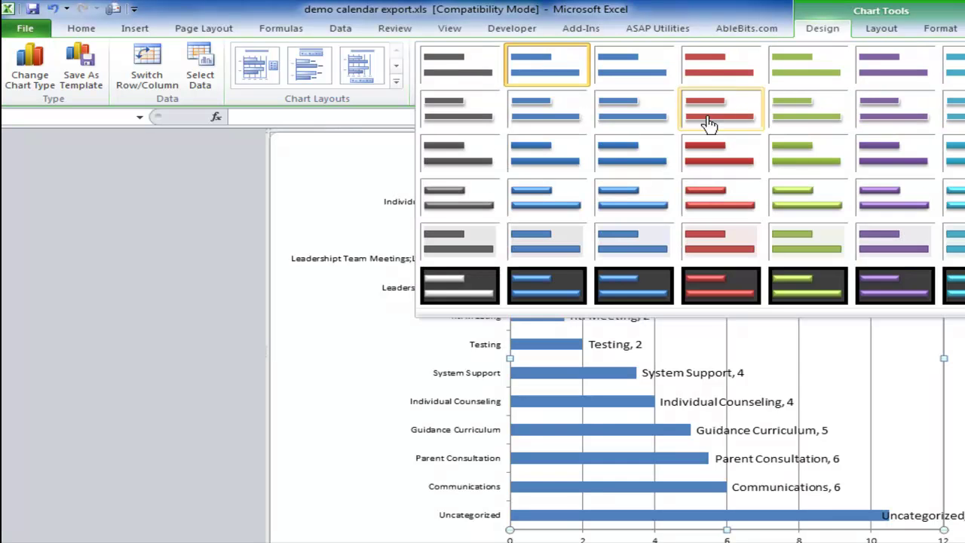
{"action": "left_click", "coordinate": [576, 205]}
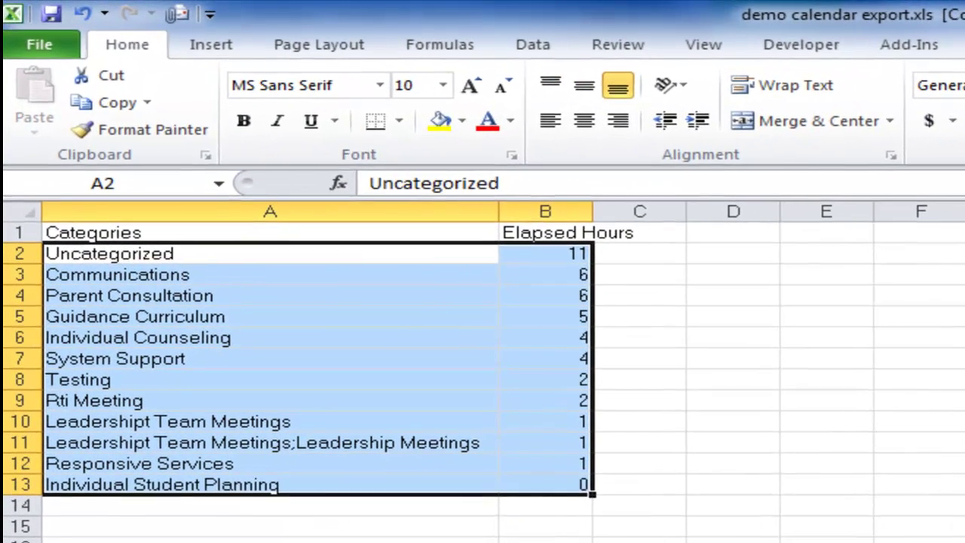
On the graph data sheet, fit the Elapsed Hours column's width to its contents and select the category table A1:B13
{"action": "left_click", "coordinate": [724, 537]}
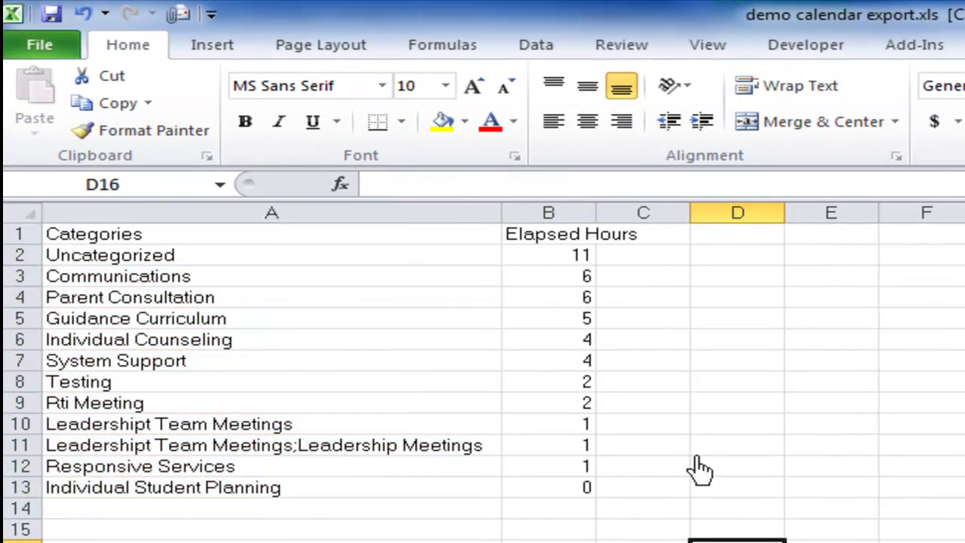
{"action": "left_click_drag", "start_coordinate": [407, 235], "coordinate": [562, 498]}
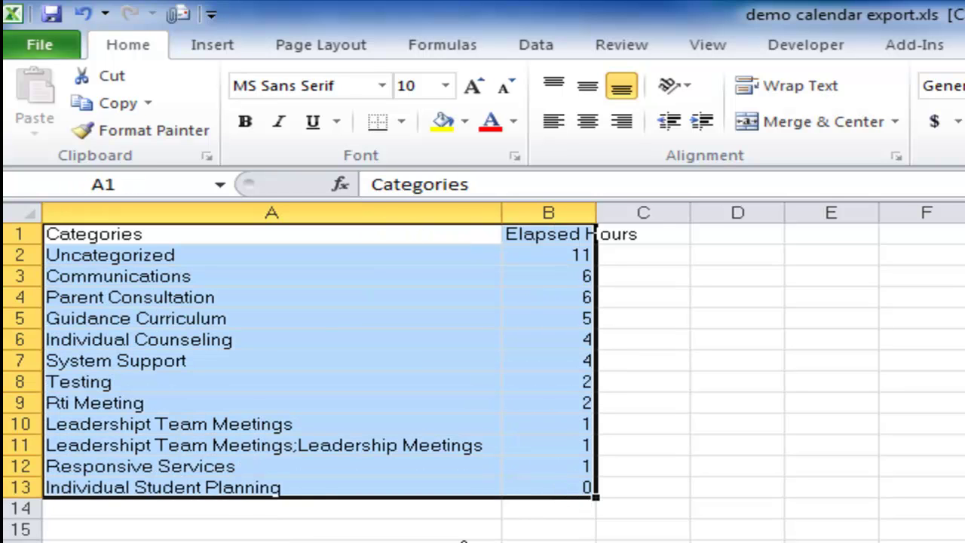
{"action": "left_click", "coordinate": [463, 539]}
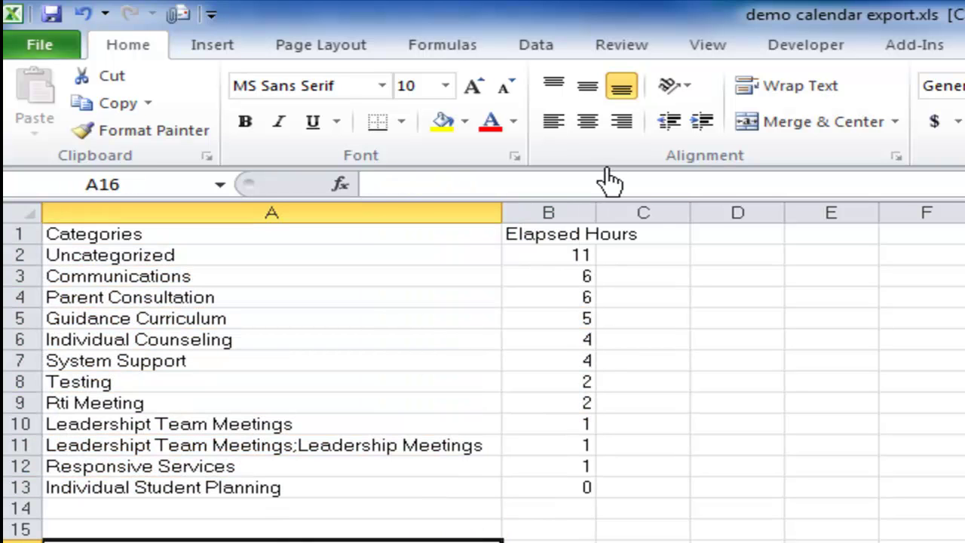
{"action": "double_click", "coordinate": [595, 214]}
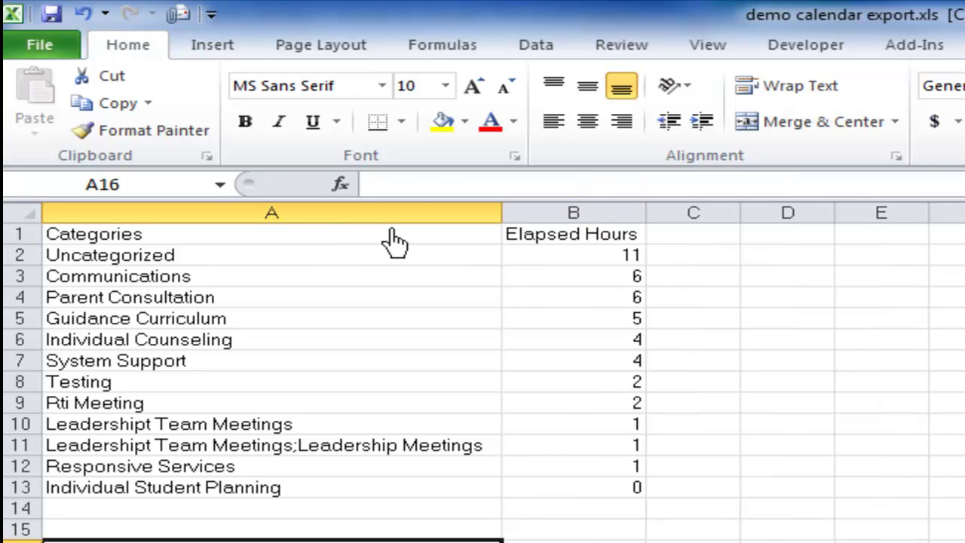
{"action": "left_click_drag", "start_coordinate": [331, 238], "coordinate": [606, 487]}
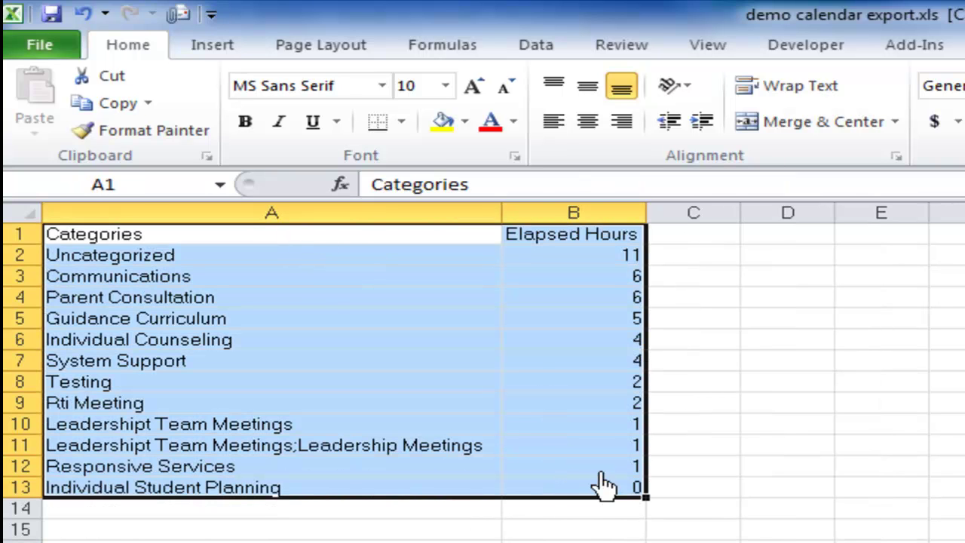